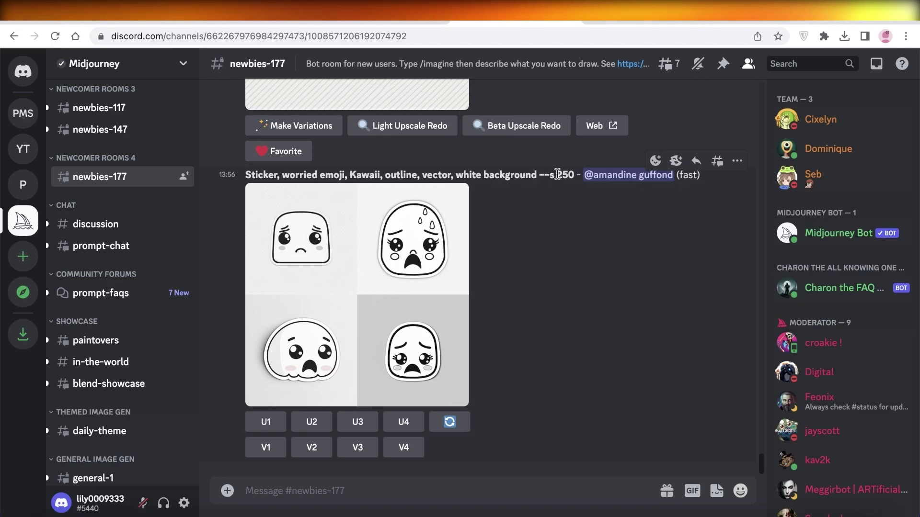
Look through the newbies-177 channel's posted prompts and generated images, including the angry and worried emoji stickers
scroll(655, 262, "up", 8)
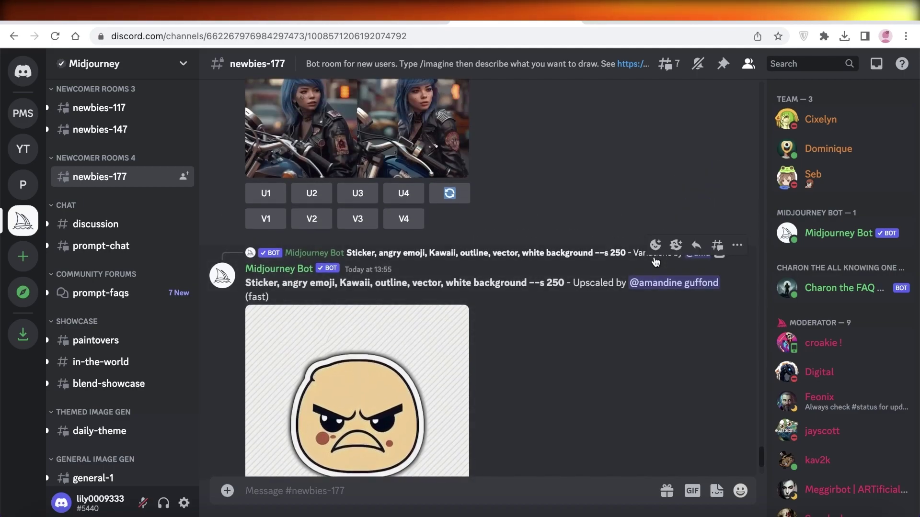
scroll(655, 259, "up", 3)
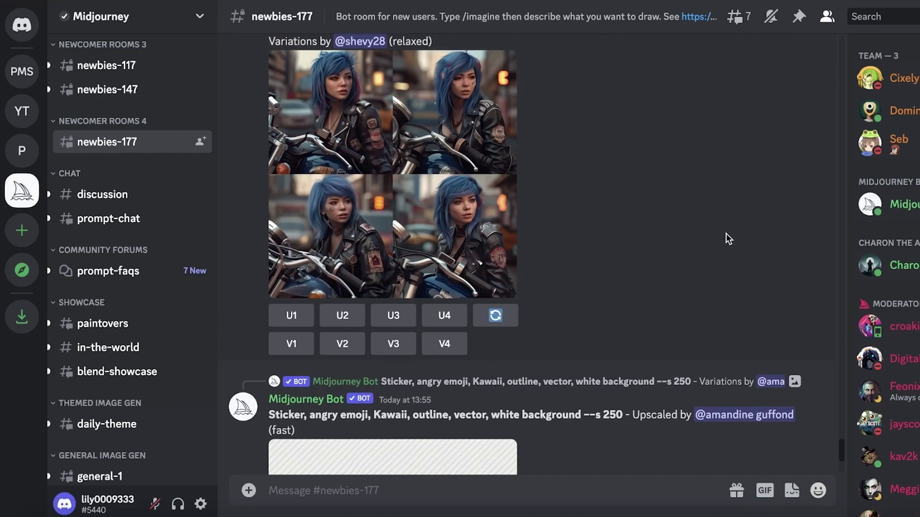
scroll(727, 234, "up", 2)
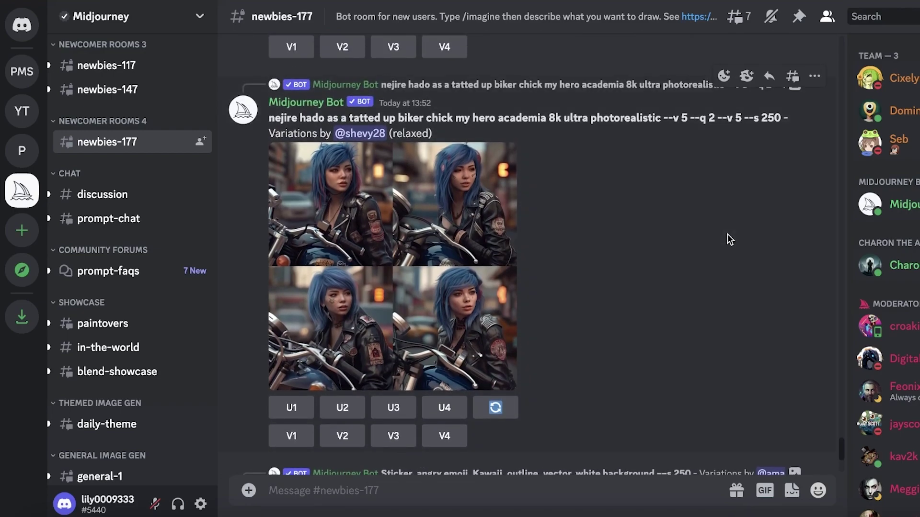
scroll(727, 234, "up", 15)
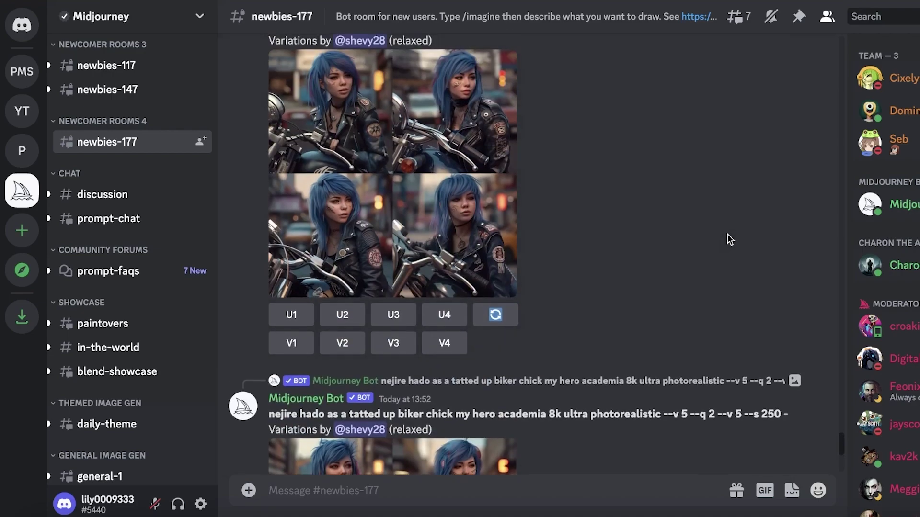
scroll(727, 234, "up", 10)
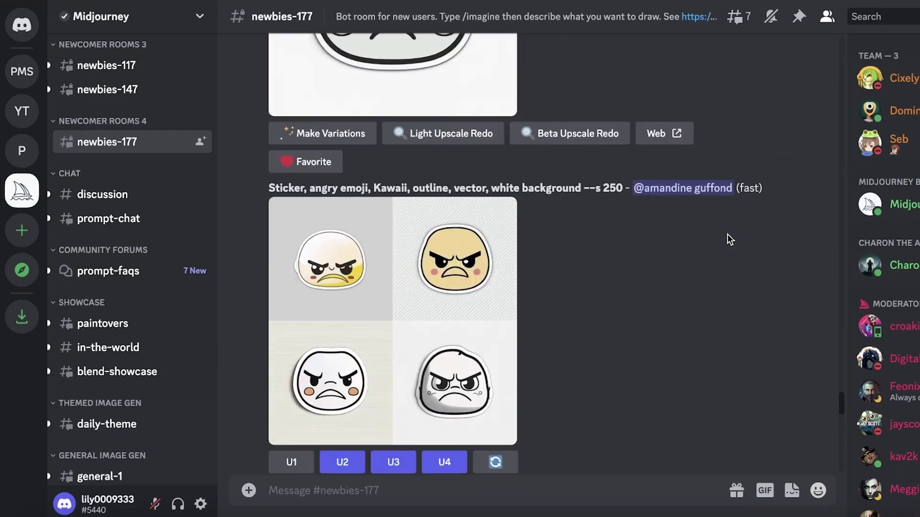
scroll(728, 234, "up", 10)
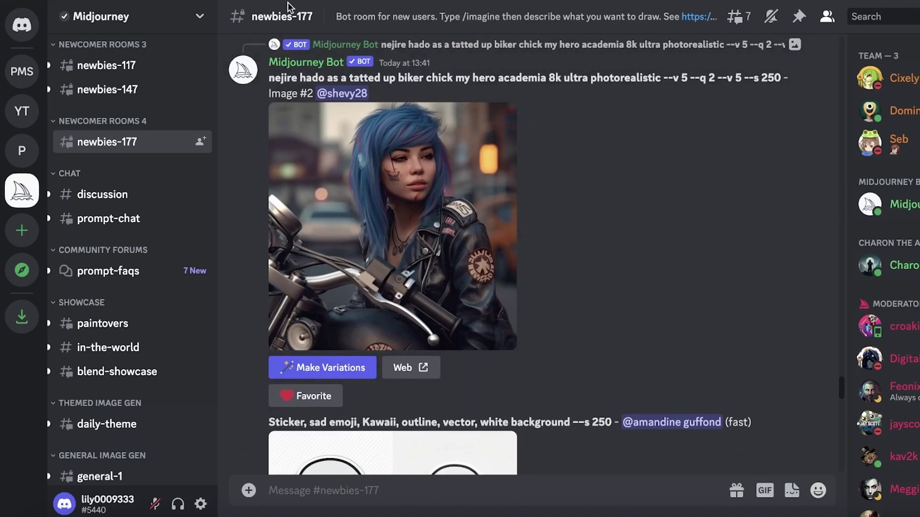
scroll(481, 162, "down", 2)
scroll(481, 162, "down", 15)
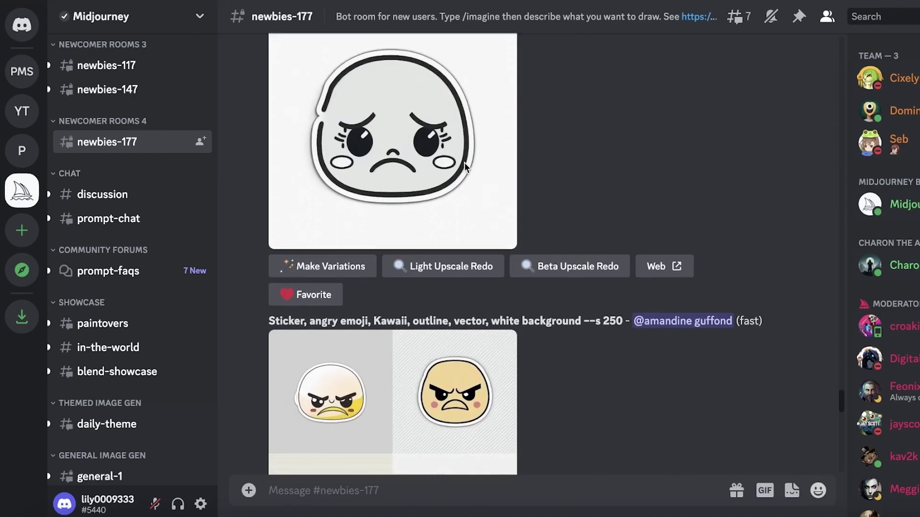
scroll(504, 158, "down", 10)
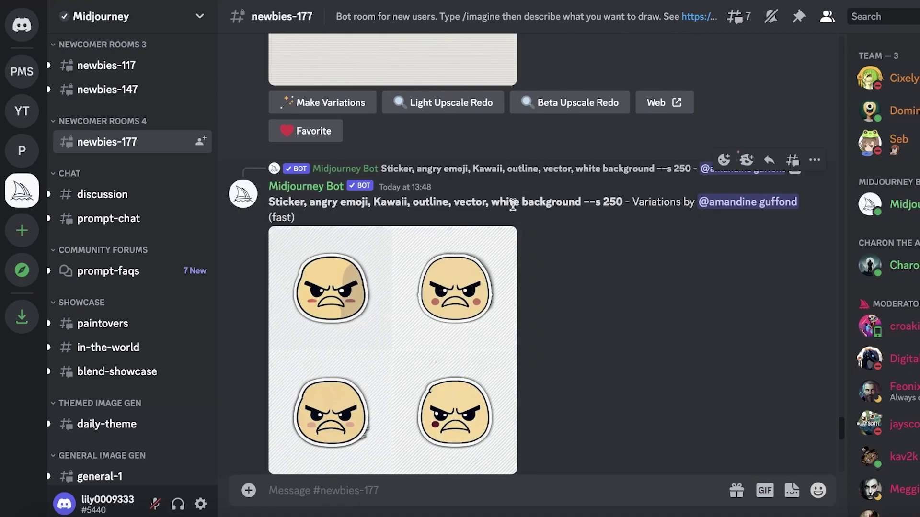
scroll(546, 232, "down", 10)
scroll(546, 232, "up", 1)
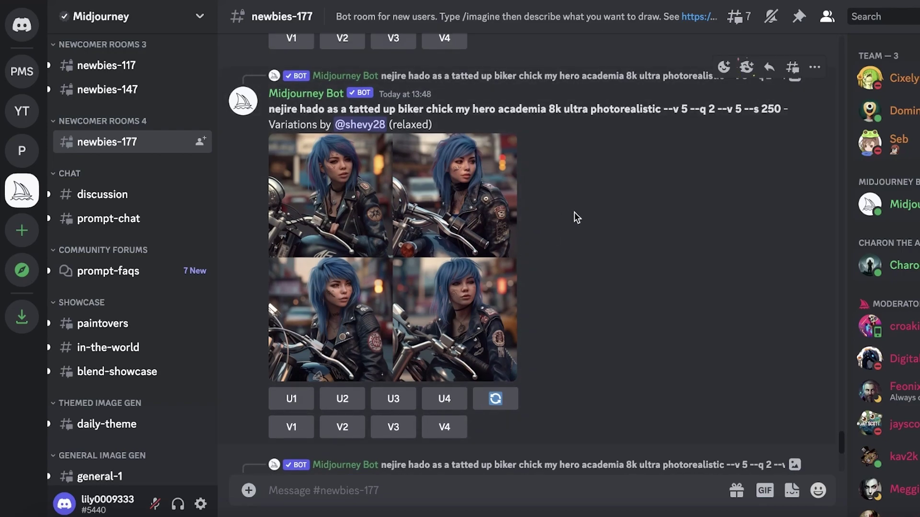
scroll(574, 212, "down", 5)
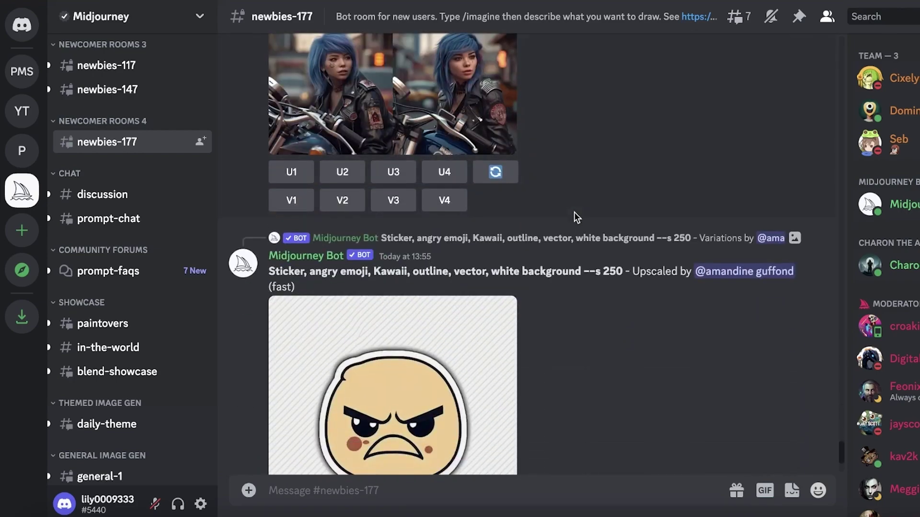
scroll(574, 212, "down", 3)
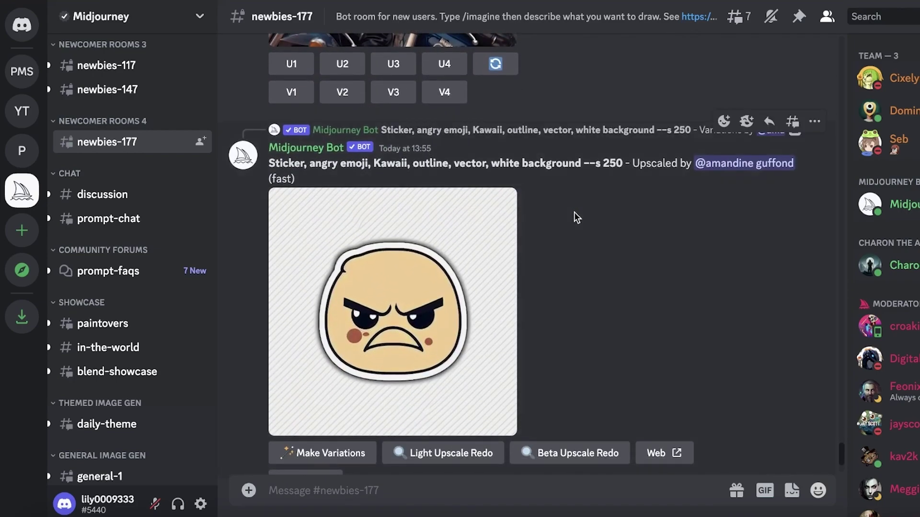
scroll(574, 212, "down", 8)
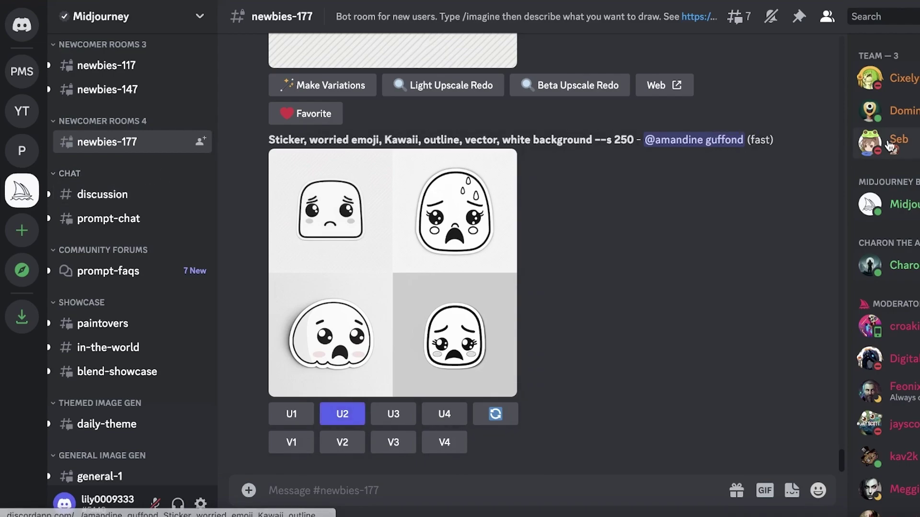
Check which servers the Midjourney Bot can be added to, and close the request without adding it
left_click(796, 205)
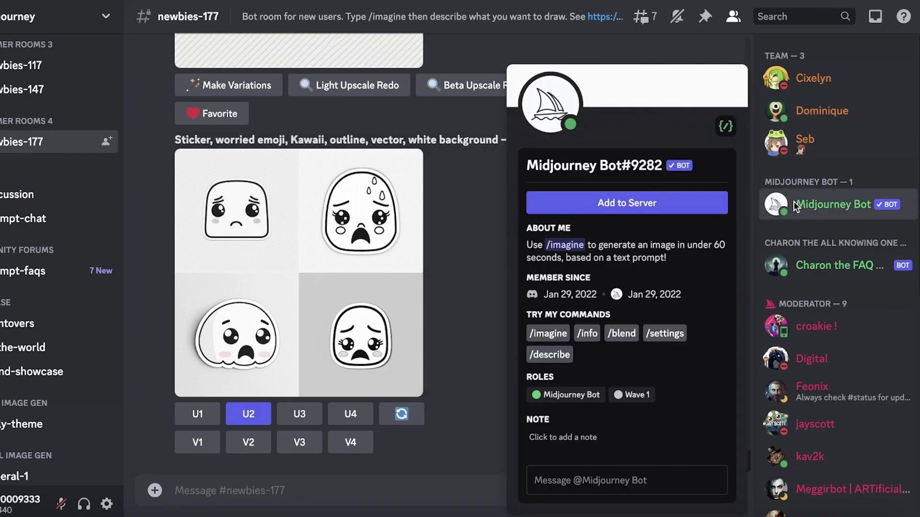
left_click(698, 208)
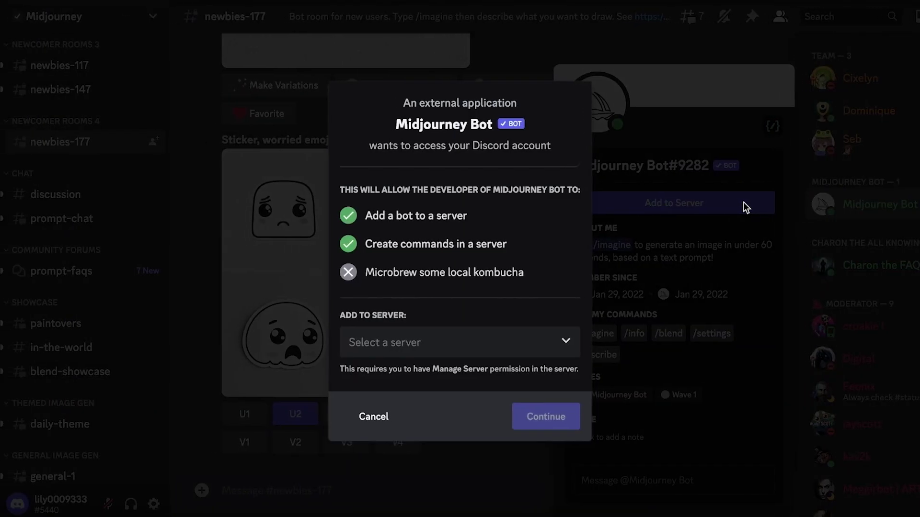
left_click(385, 349)
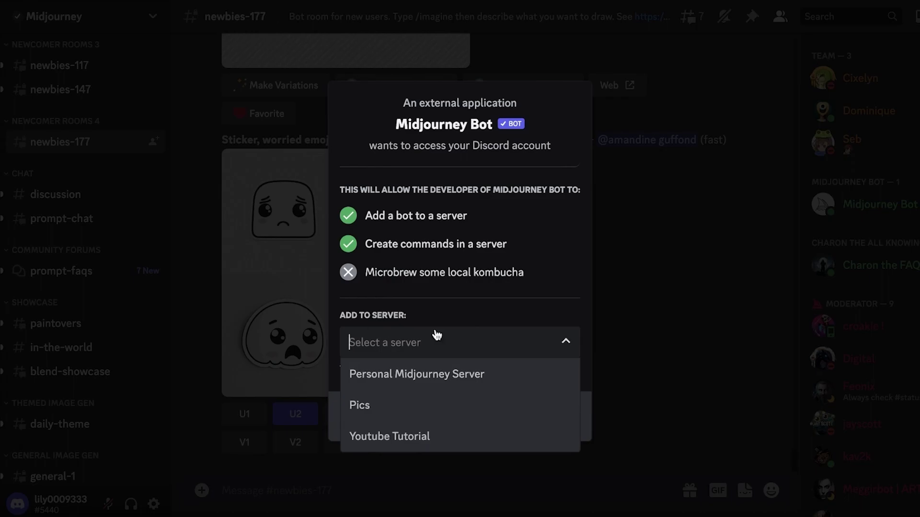
left_click(652, 283)
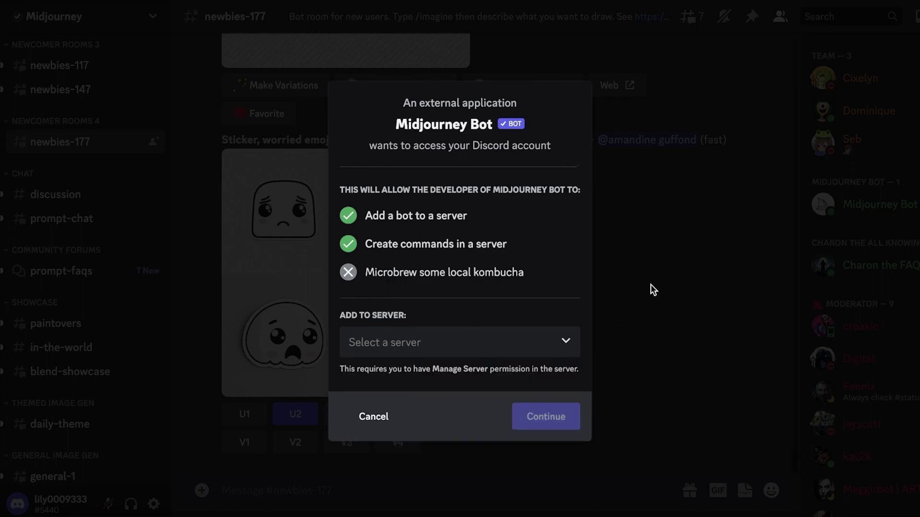
left_click(653, 283)
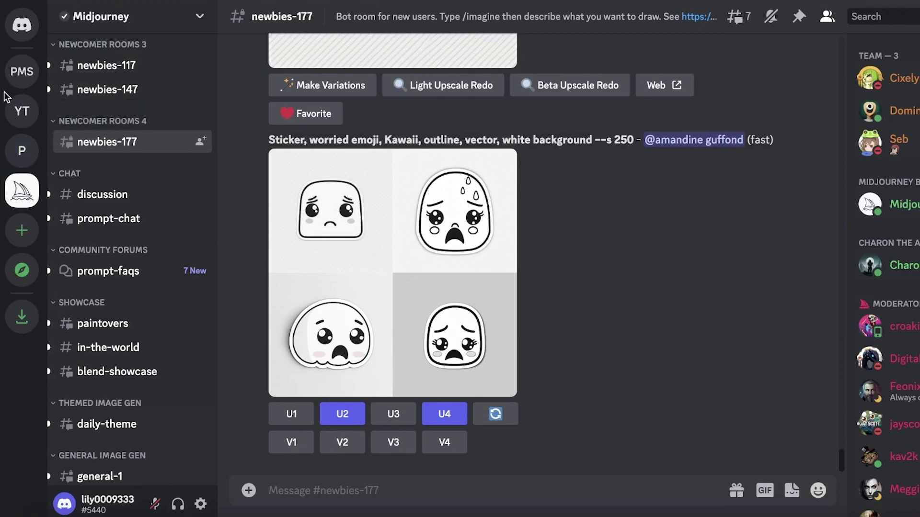
Open the Personal Midjourney Server and look through the general channel's message history
left_click(15, 79)
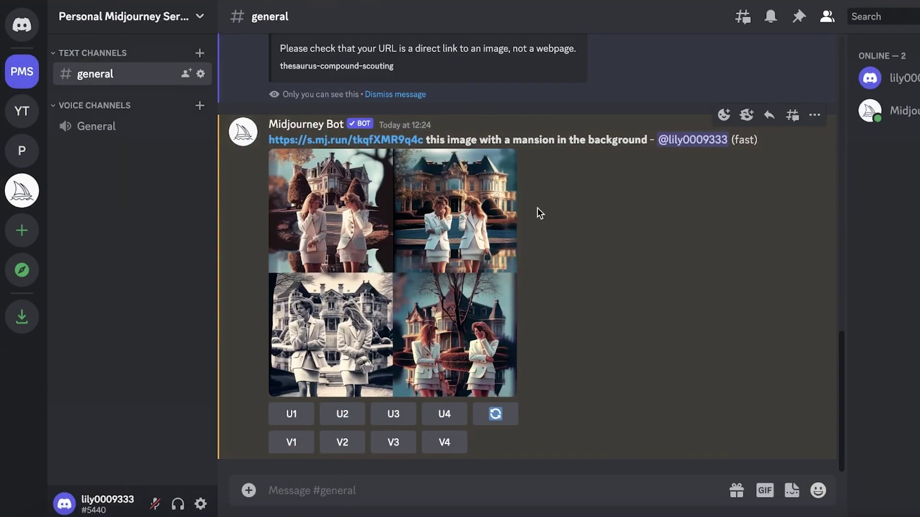
scroll(503, 201, "up", 10)
scroll(465, 168, "up", 5)
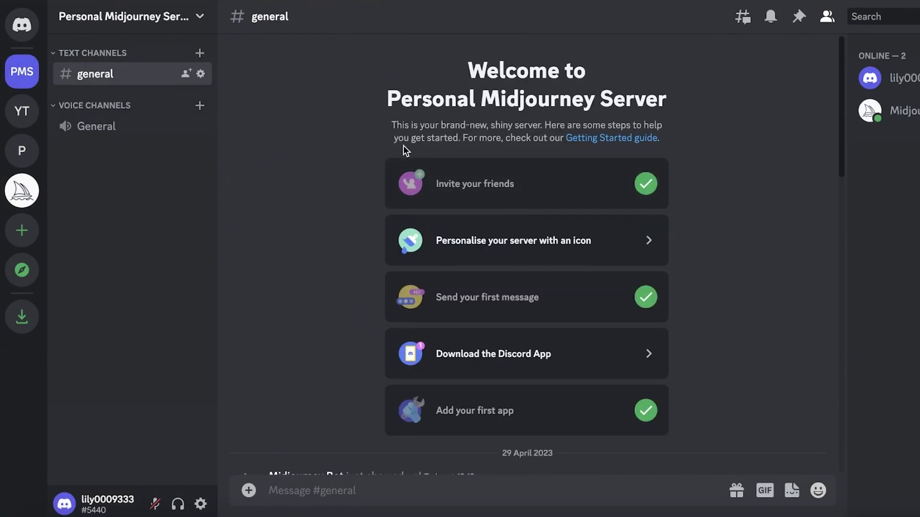
scroll(403, 145, "down", 15)
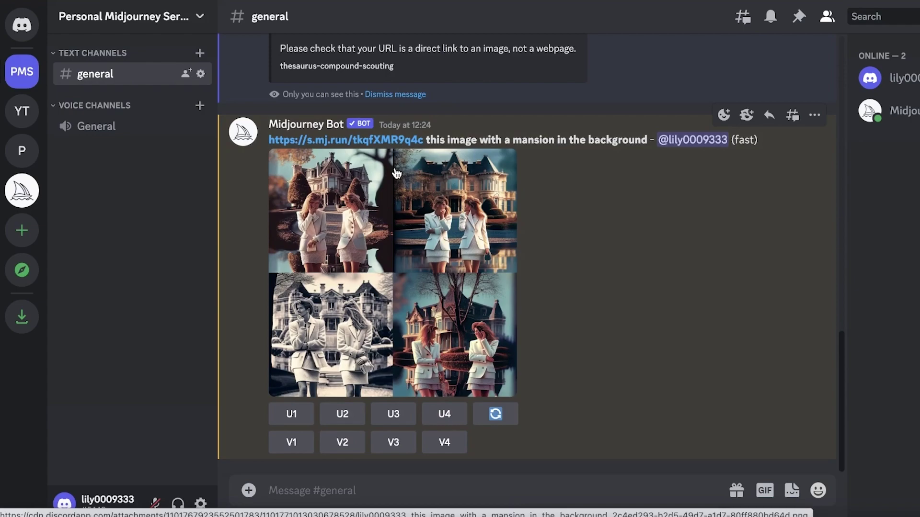
scroll(396, 170, "up", 5)
scroll(718, 163, "up", 5)
scroll(686, 178, "down", 10)
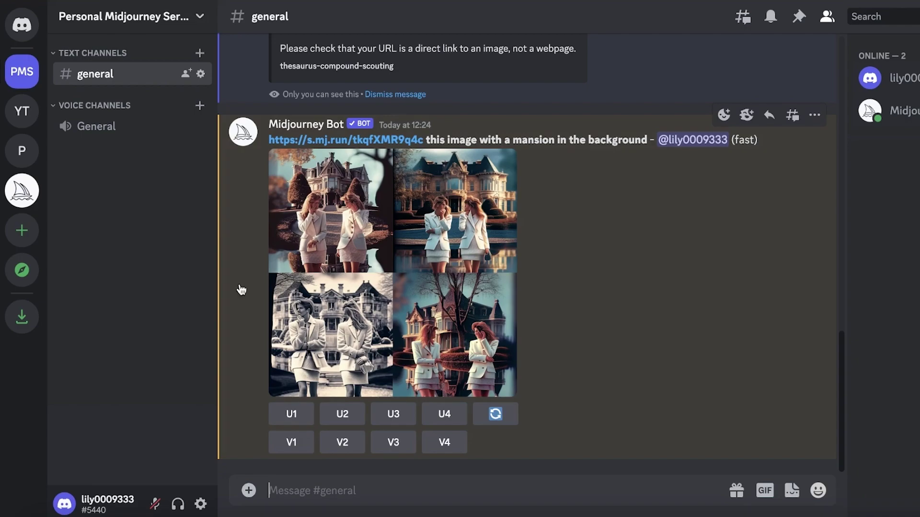
Return to the Midjourney server and open the newbies-147 newcomer channel
left_click(21, 191)
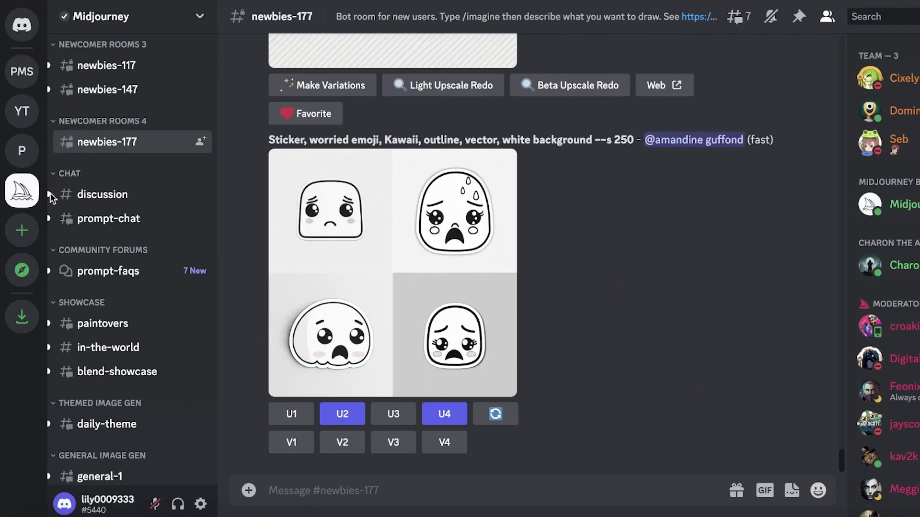
mouse_move(123, 373)
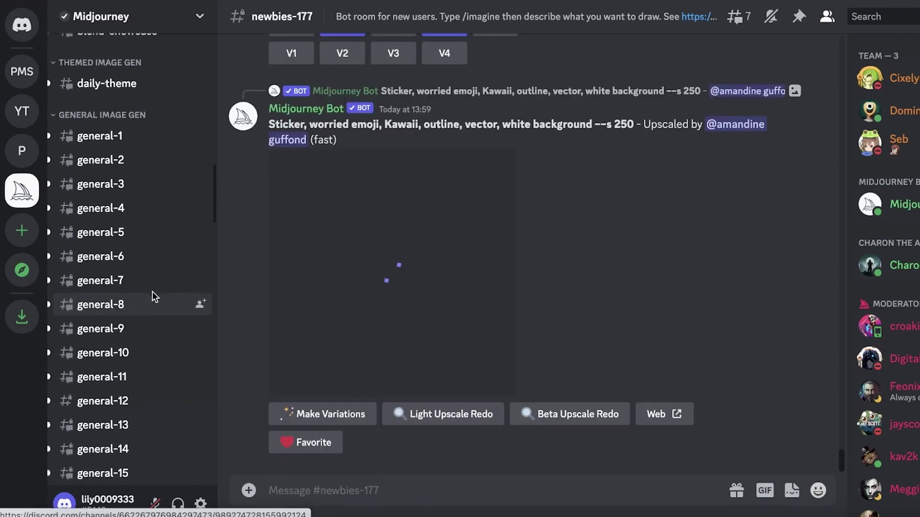
scroll(154, 295, "up", 15)
scroll(144, 225, "down", 7)
left_click(112, 287)
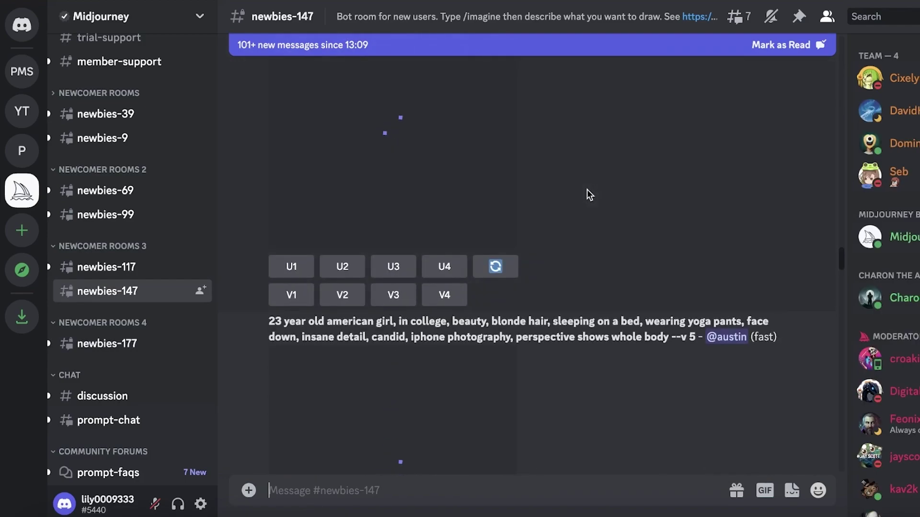
Post white-button-down-outfit-pinterest.jpeg from the Downloads folder to the general channel of the Personal Midjourney Server
left_click(32, 78)
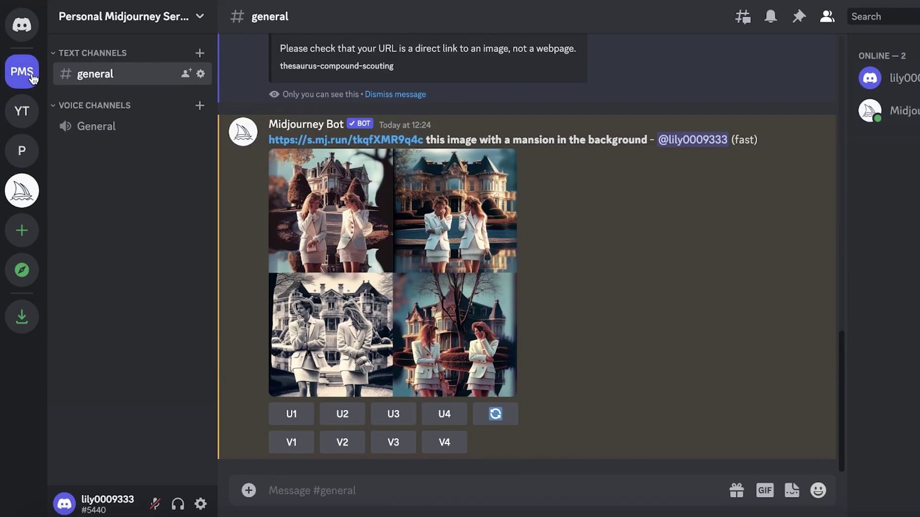
scroll(550, 182, "up", 8)
scroll(767, 158, "down", 8)
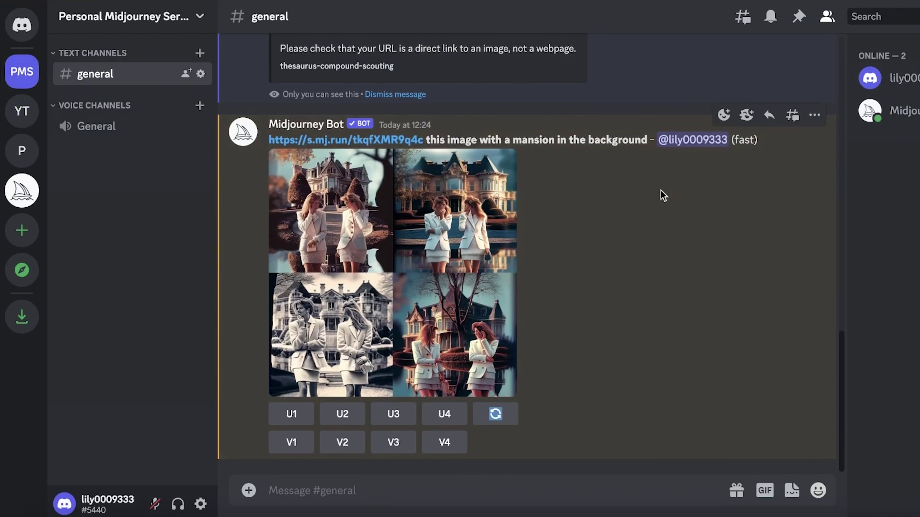
left_click(249, 490)
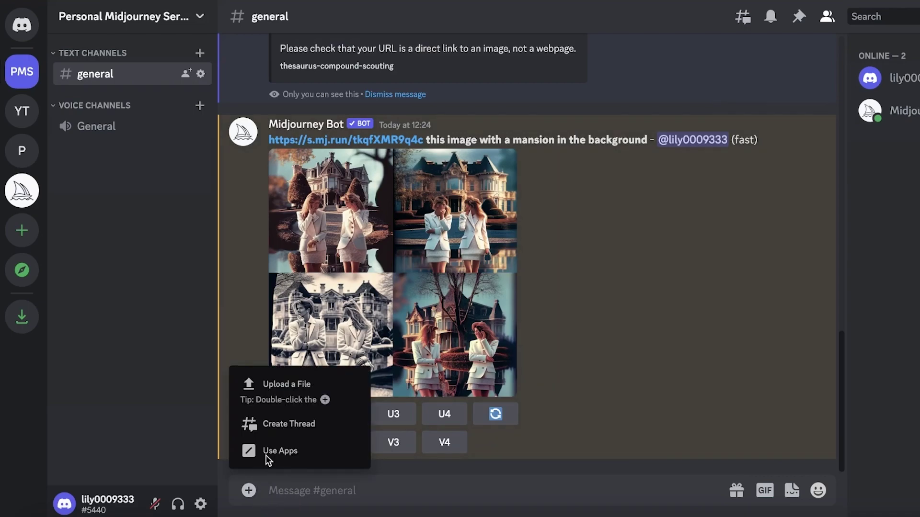
left_click(250, 384)
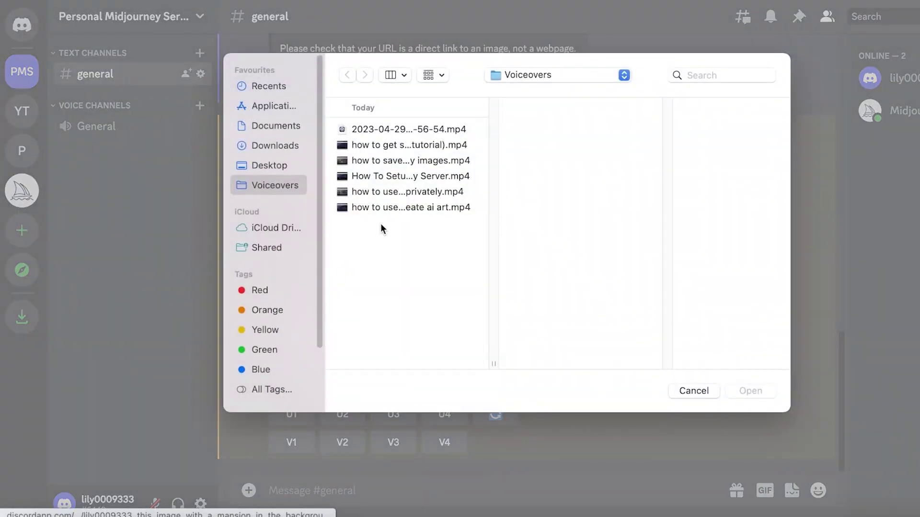
left_click(266, 146)
left_click(381, 161)
left_click(380, 177)
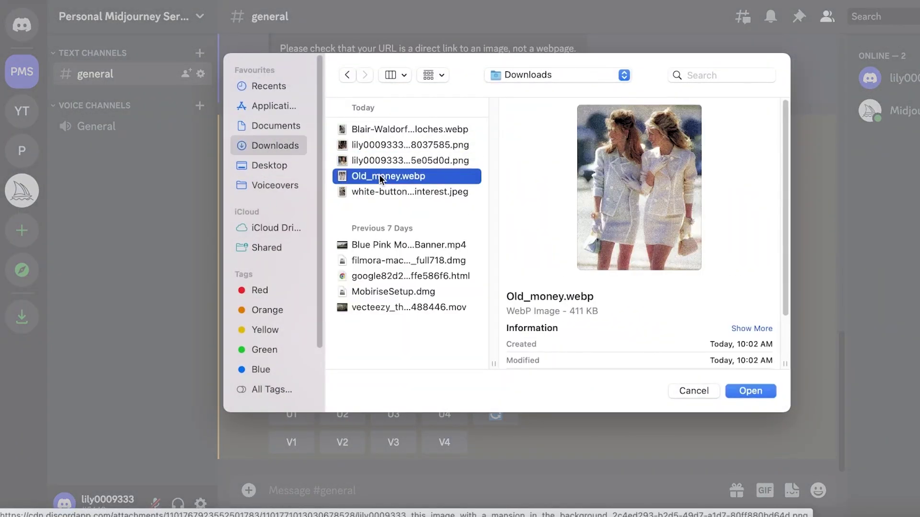
left_click(377, 192)
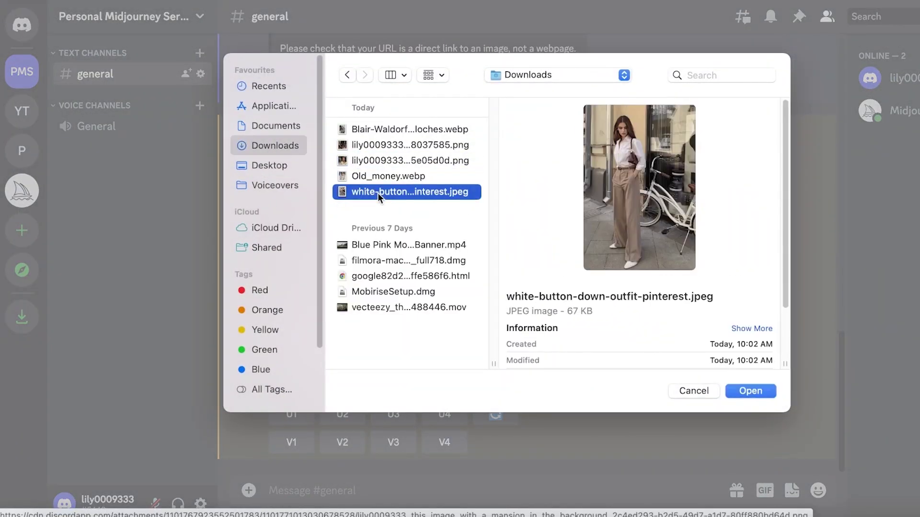
left_click(743, 391)
key("Return")
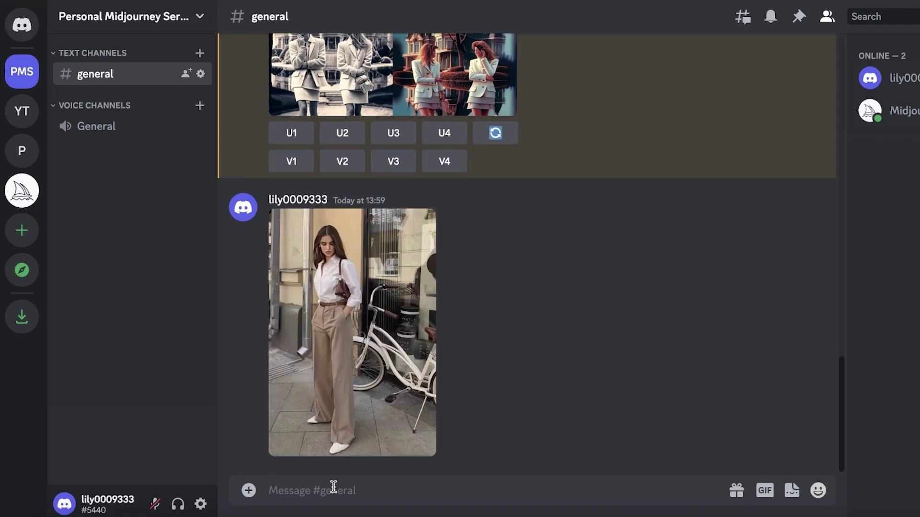
Start an /imagine command for the Midjourney Bot with the posted outfit photo's image link as the prompt
left_click(394, 292)
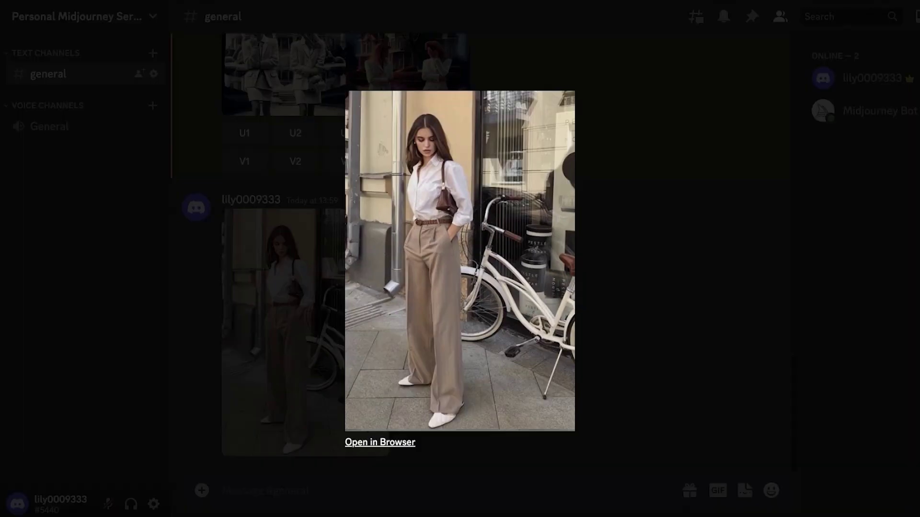
left_click(623, 145)
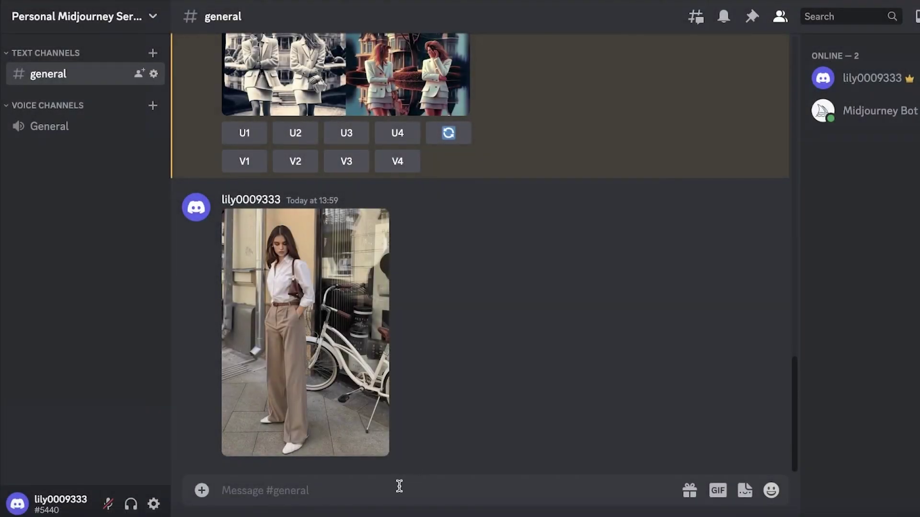
left_click(397, 491)
type("/im")
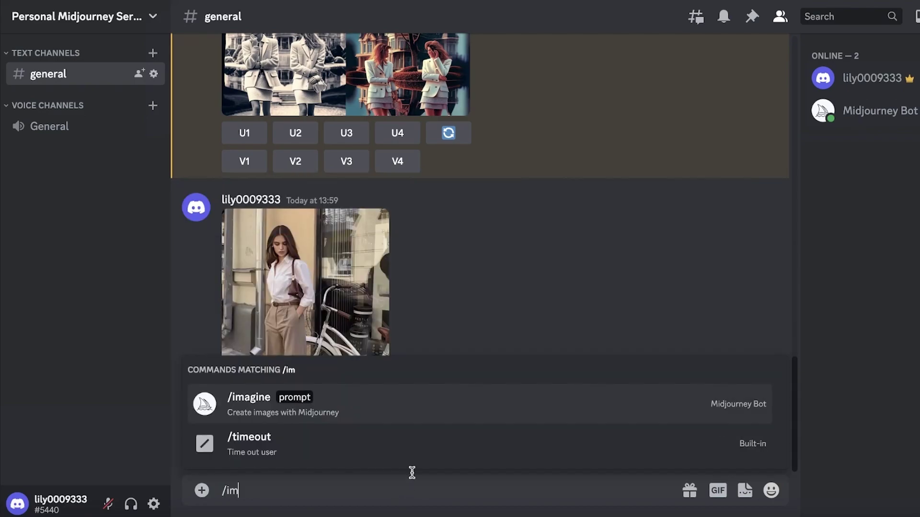
left_click(390, 412)
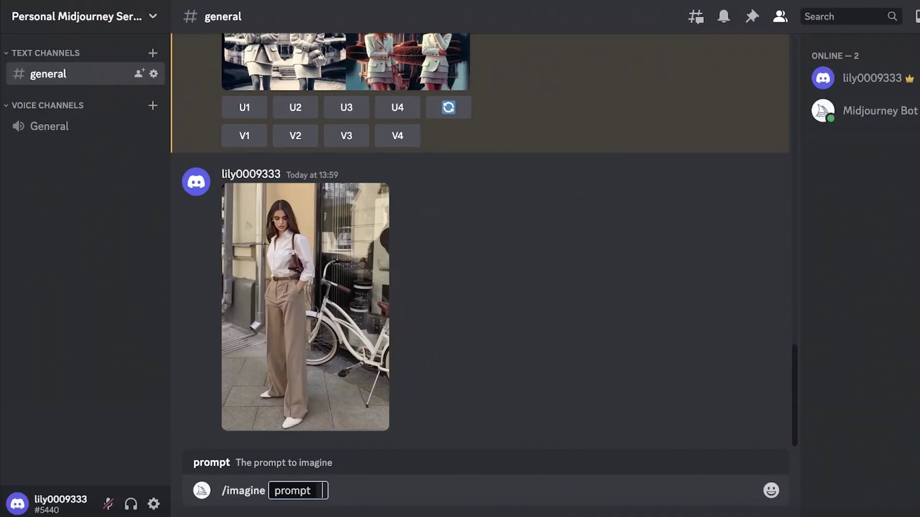
right_click(320, 490)
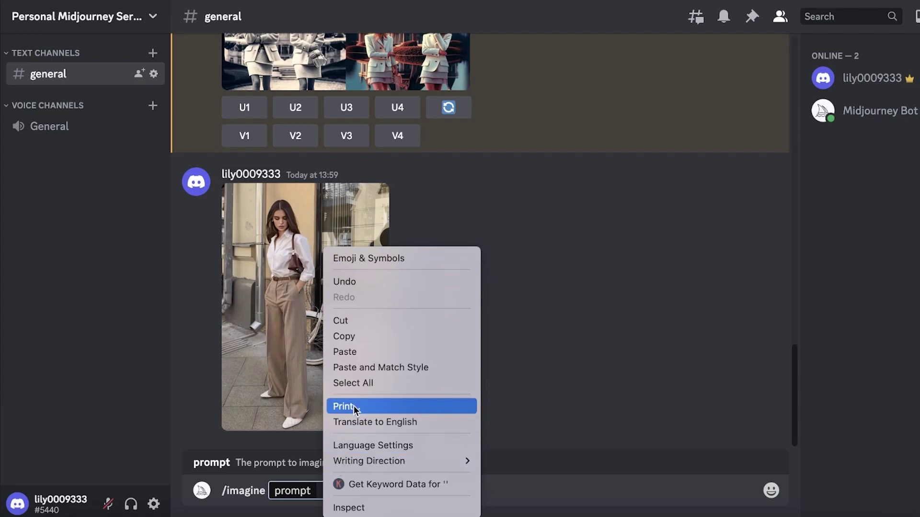
left_click(367, 351)
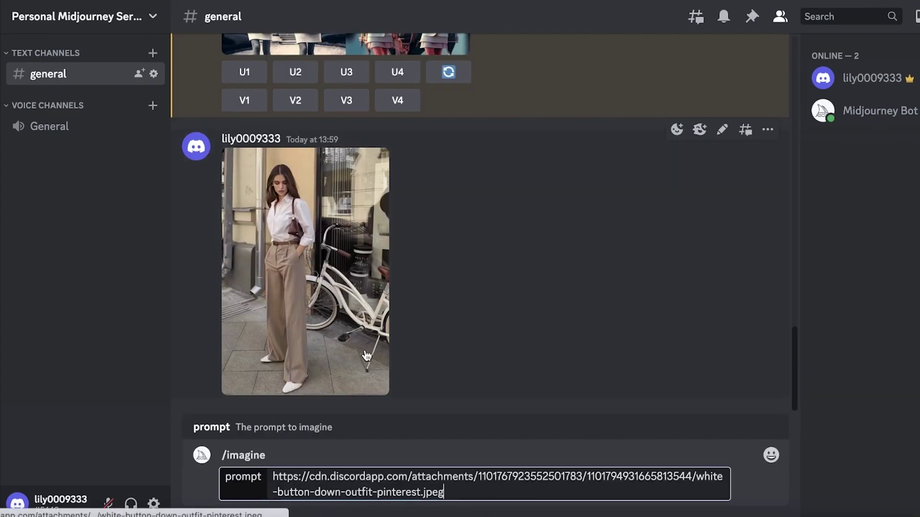
Add ", drawn as anime" after the image link and submit the prompt
type(",")
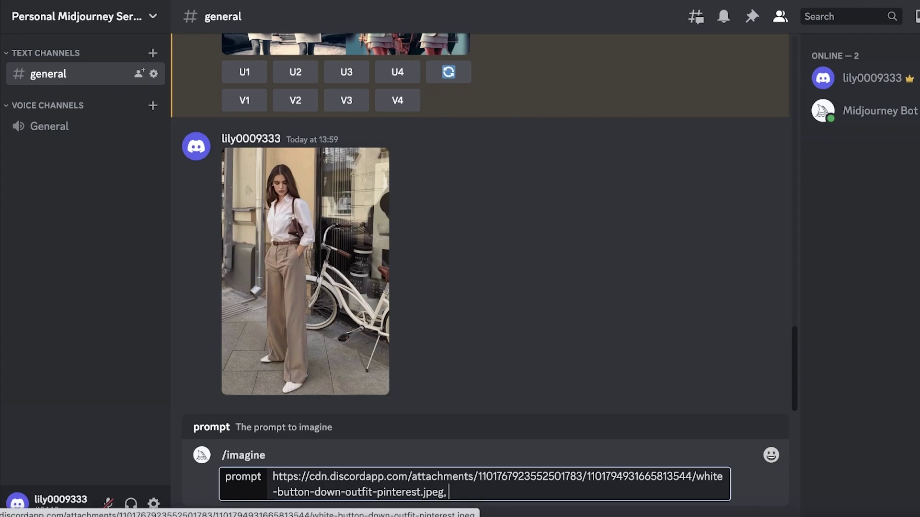
type(" m")
key("BackSpace")
key("Return")
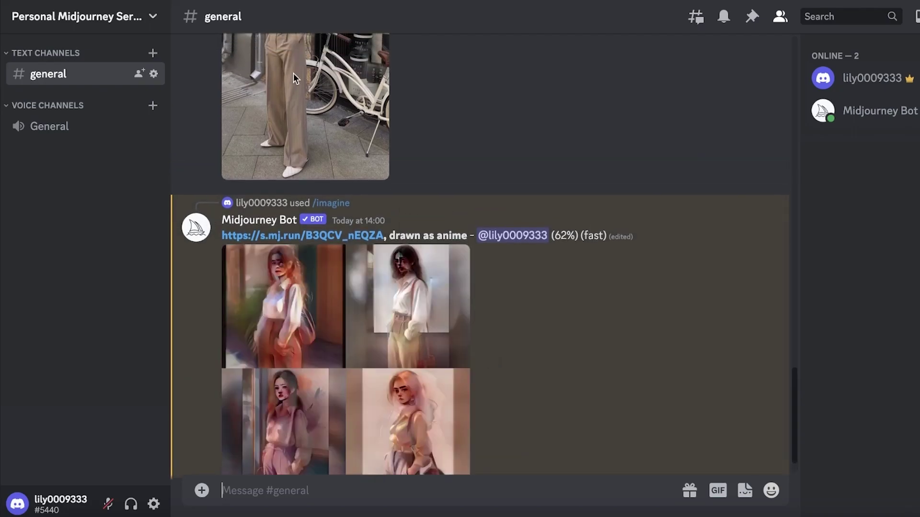
Examine the four generated anime versions enlarged and compare them with the original outfit photo
scroll(326, 108, "up", 7)
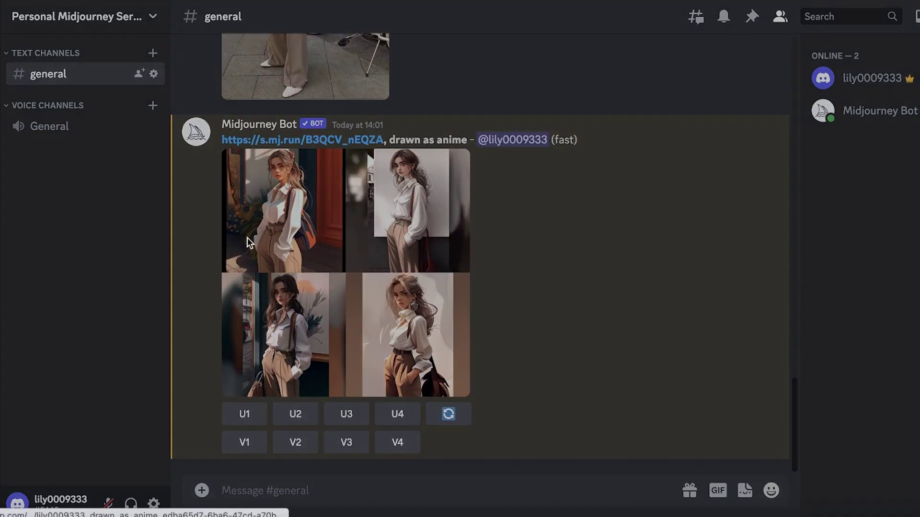
left_click(249, 242)
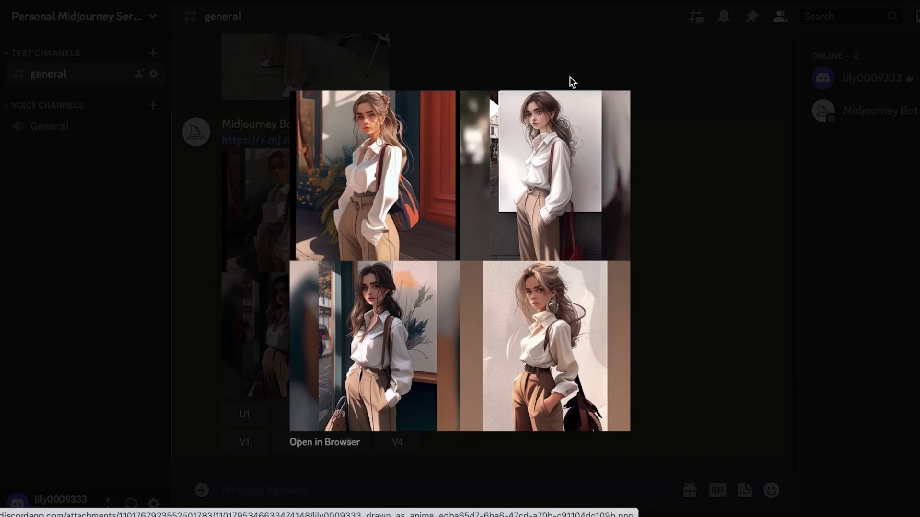
left_click(697, 330)
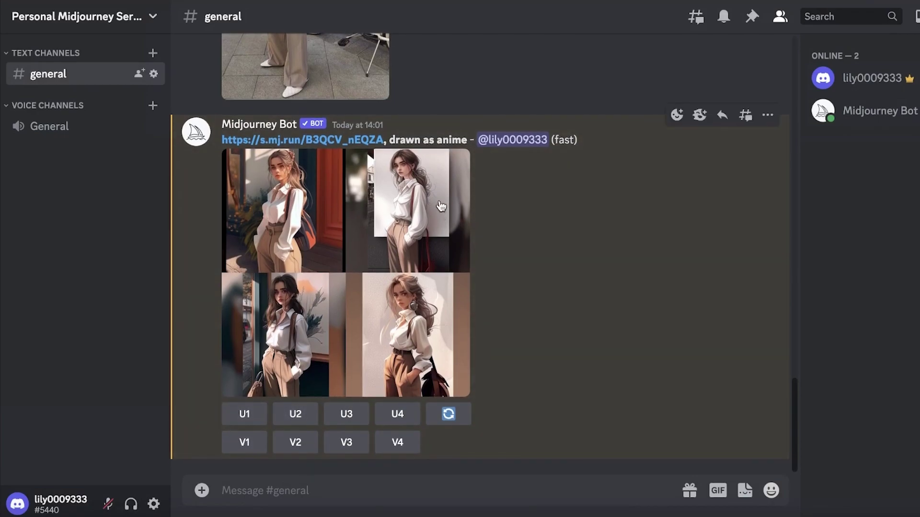
scroll(443, 206, "up", 6)
scroll(442, 206, "down", 8)
left_click(328, 317)
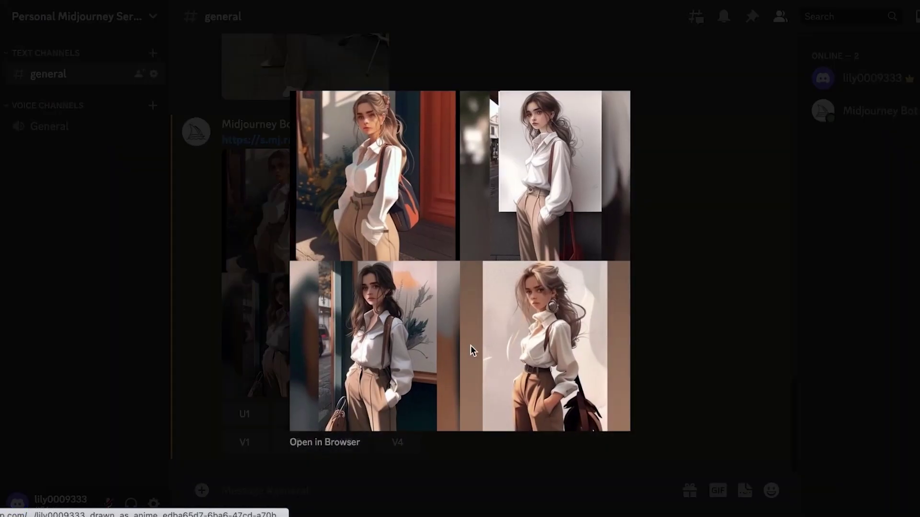
key("Escape")
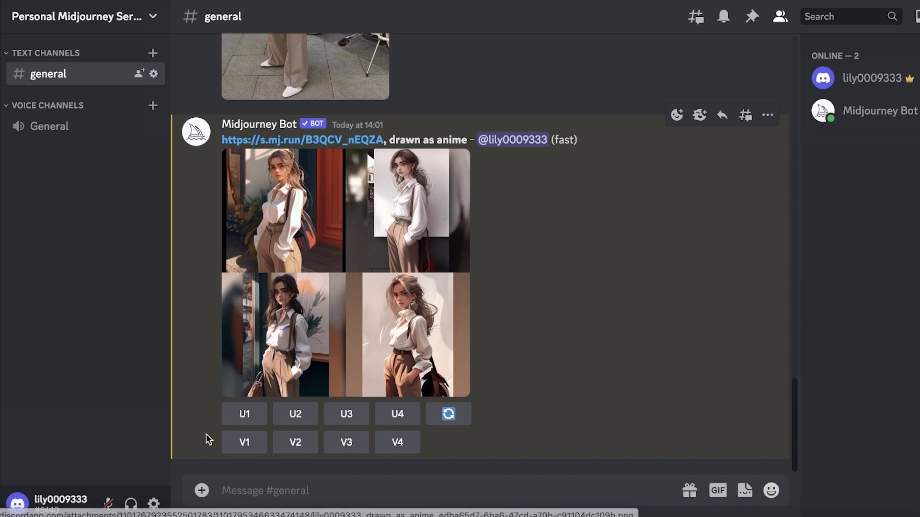
left_click(304, 184)
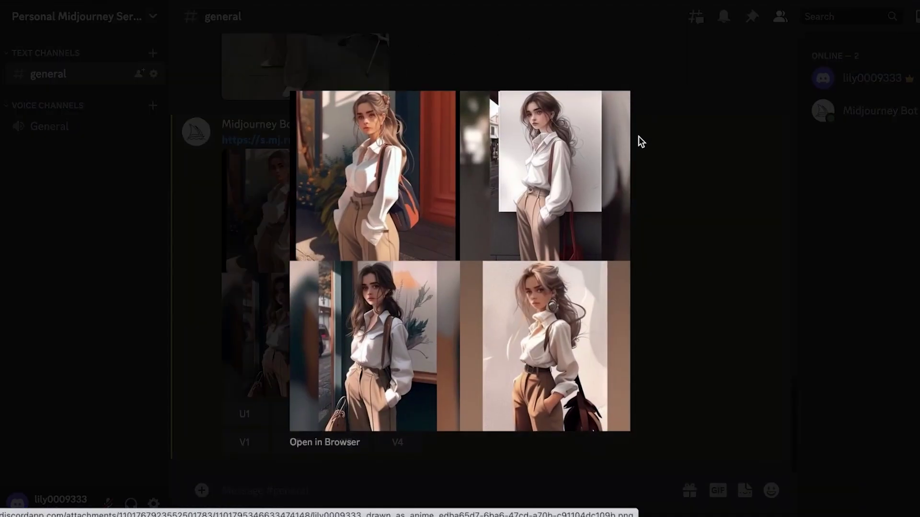
left_click(648, 157)
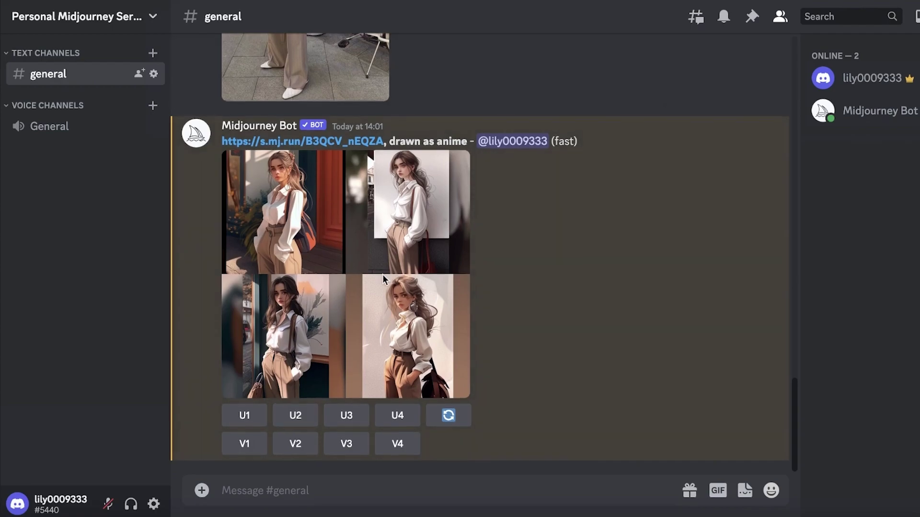
scroll(395, 128, "up", 3)
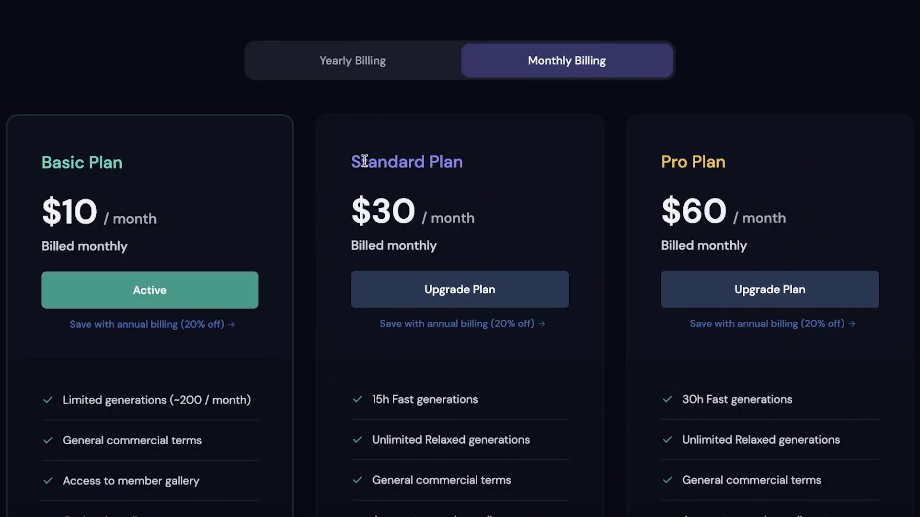
Switch to Midjourney's Manage Subscription page and review the current plan's details and the monthly plan prices
scroll(396, 200, "up", 5)
scroll(396, 200, "up", 5)
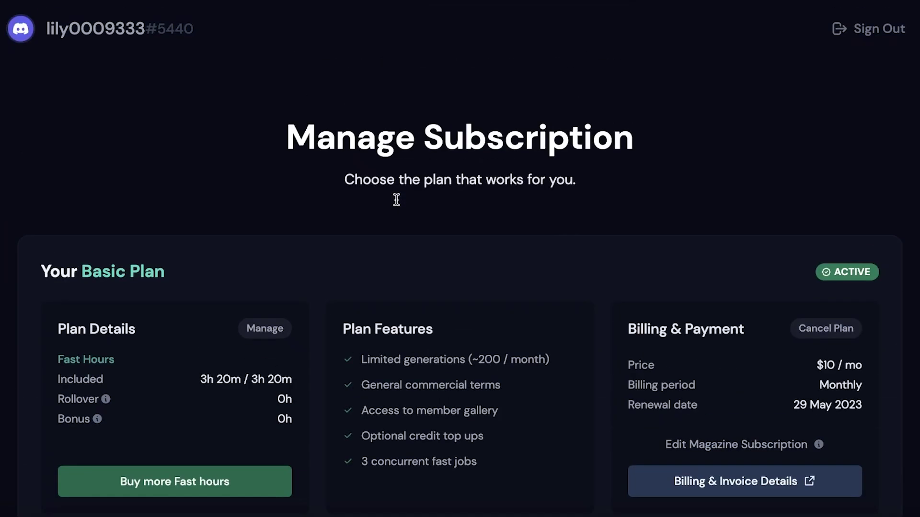
scroll(394, 201, "down", 6)
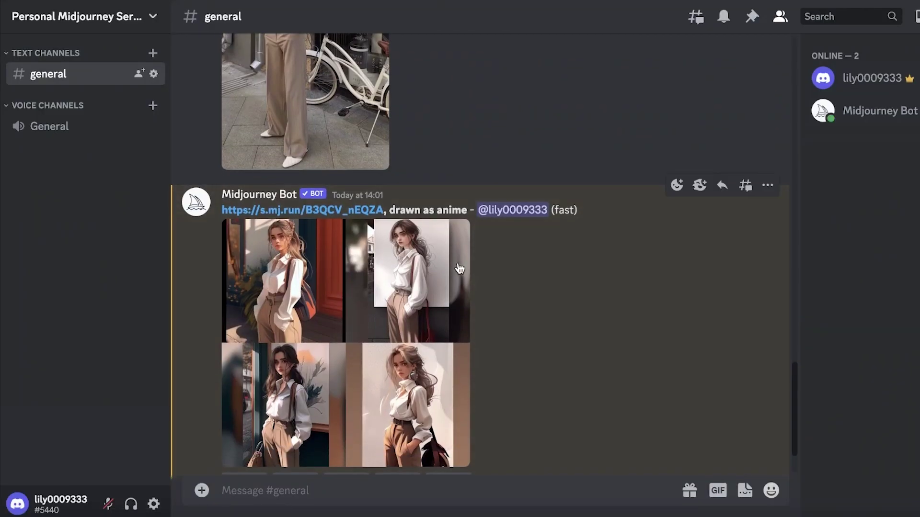
Switch back to the general channel in Discord and run the Midjourney Bot's /stealth command
scroll(459, 269, "down", 2)
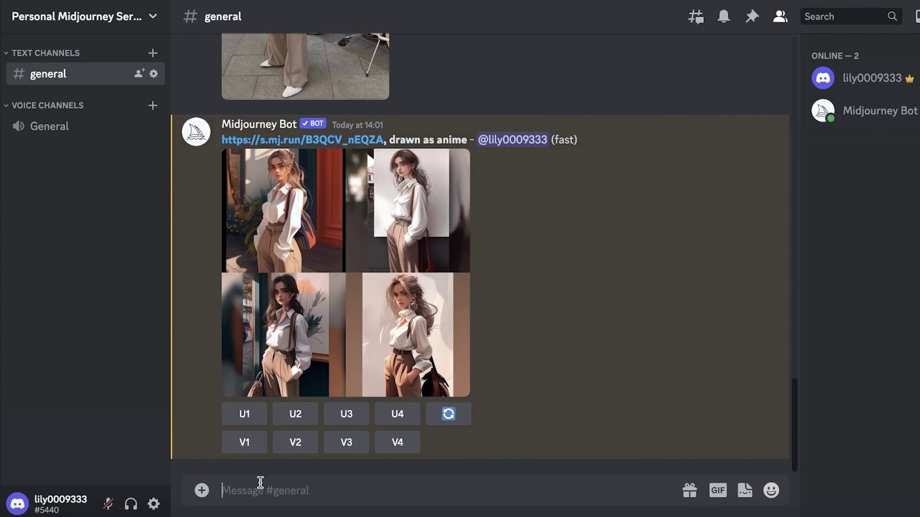
type("/")
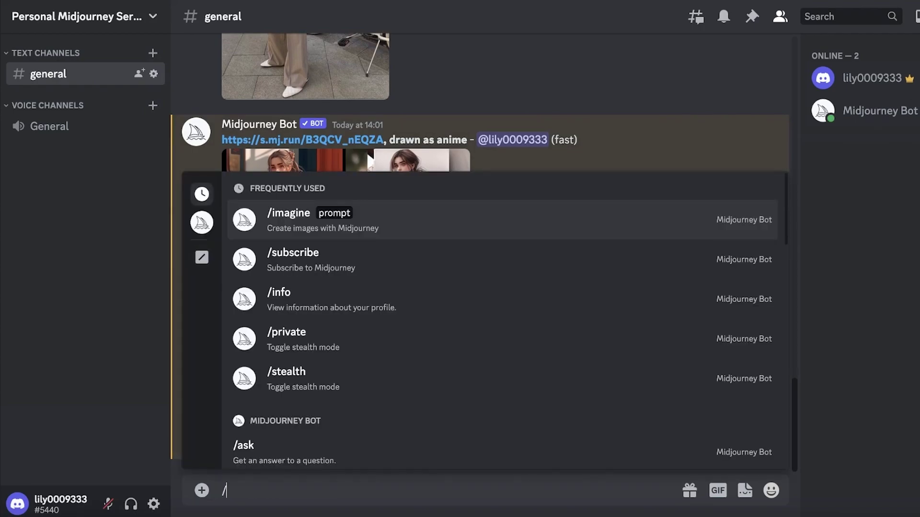
left_click(317, 379)
key("Return")
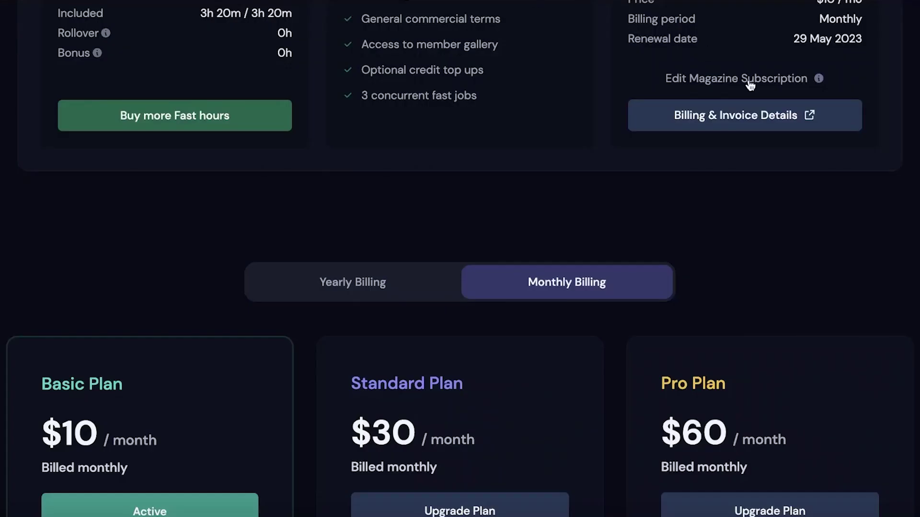
On the Manage Subscription page, compare Basic, Standard and Pro under monthly and yearly billing, checking which plan includes Stealth image generation
scroll(669, 252, "down", 8)
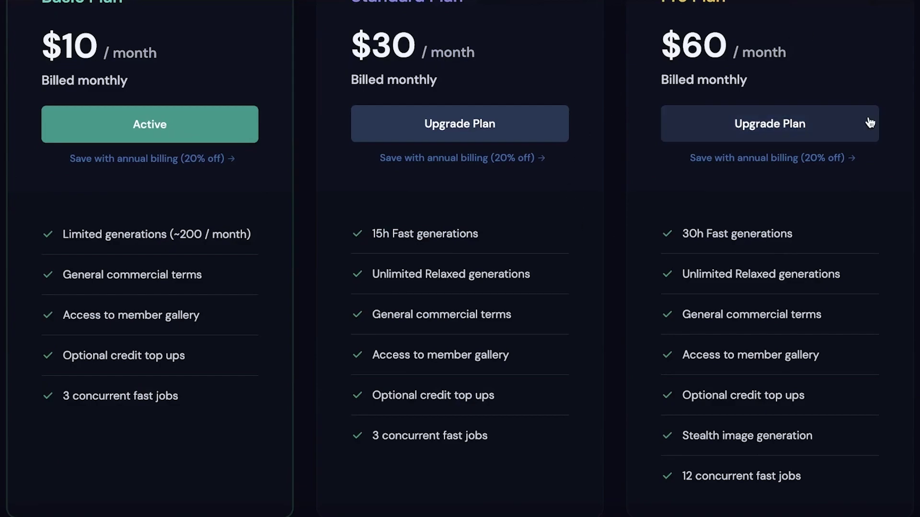
scroll(784, 215, "up", 1)
scroll(780, 211, "up", 1)
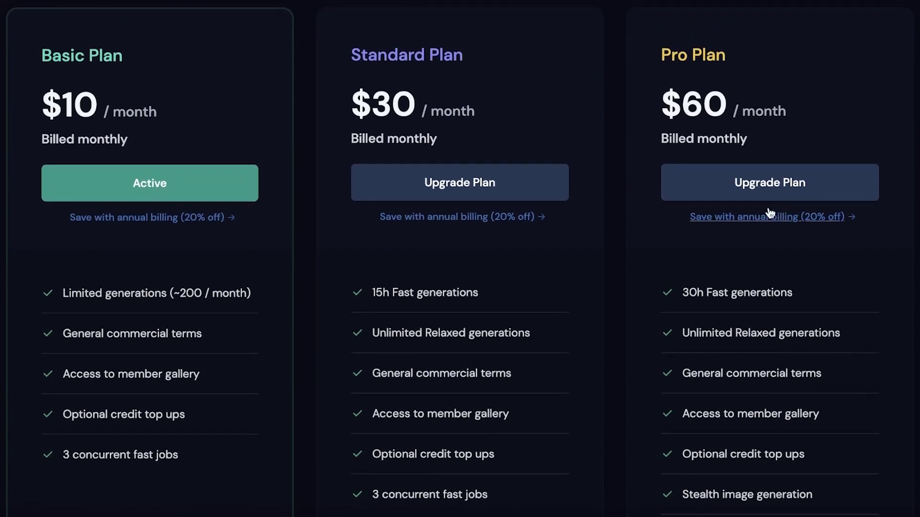
scroll(743, 206, "up", 4)
left_click(384, 168)
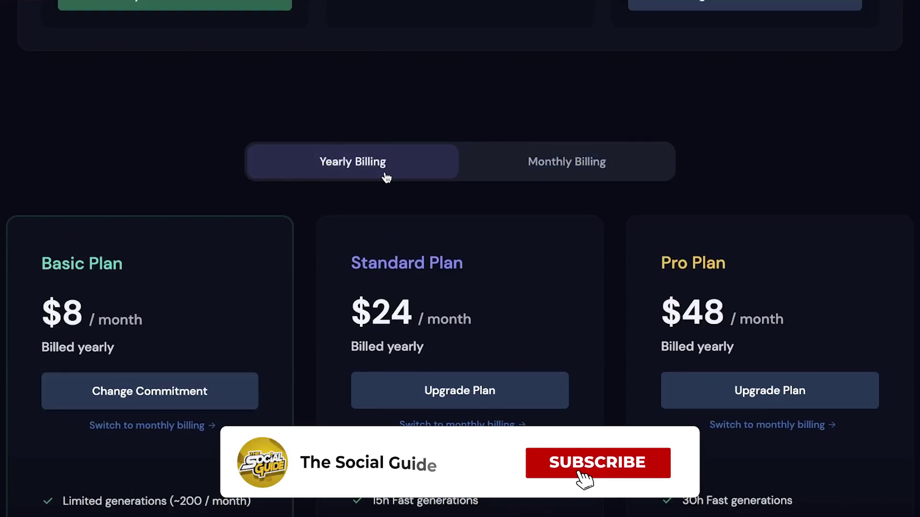
left_click(635, 171)
scroll(694, 174, "down", 3)
scroll(694, 174, "down", 3)
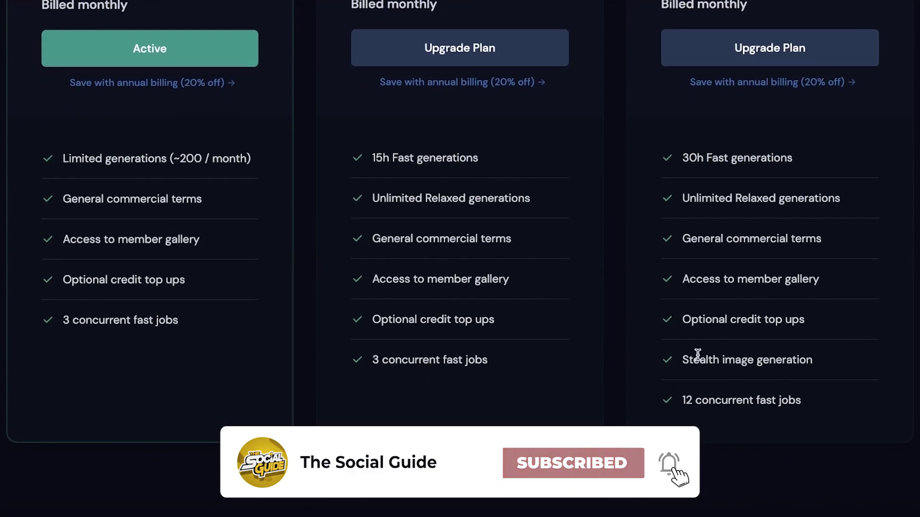
triple_click(843, 343)
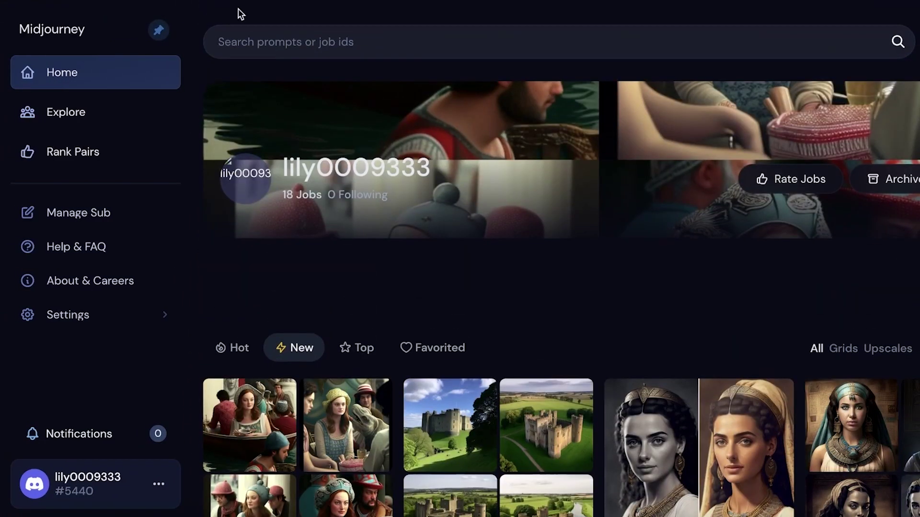
Open the Midjourney website's community feed and browse the publicly shared images and their prompts
left_click(85, 109)
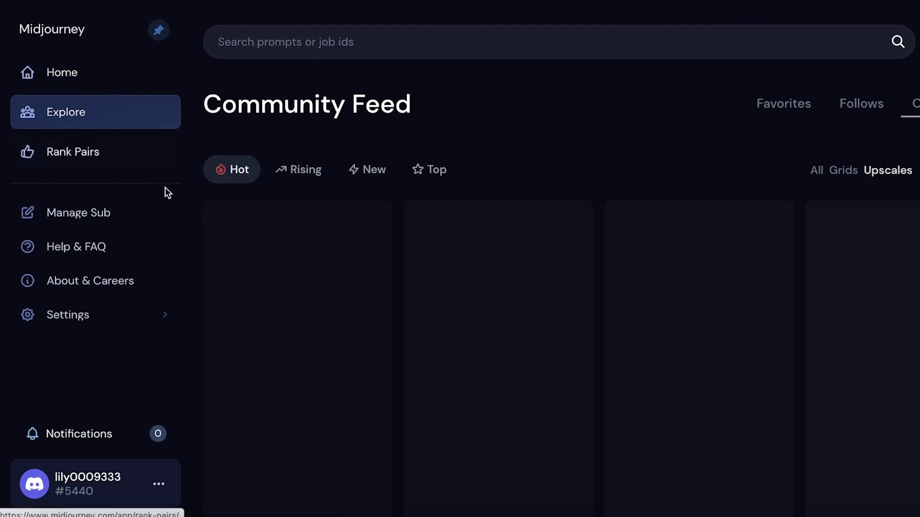
scroll(688, 232, "down", 8)
scroll(562, 237, "up", 3)
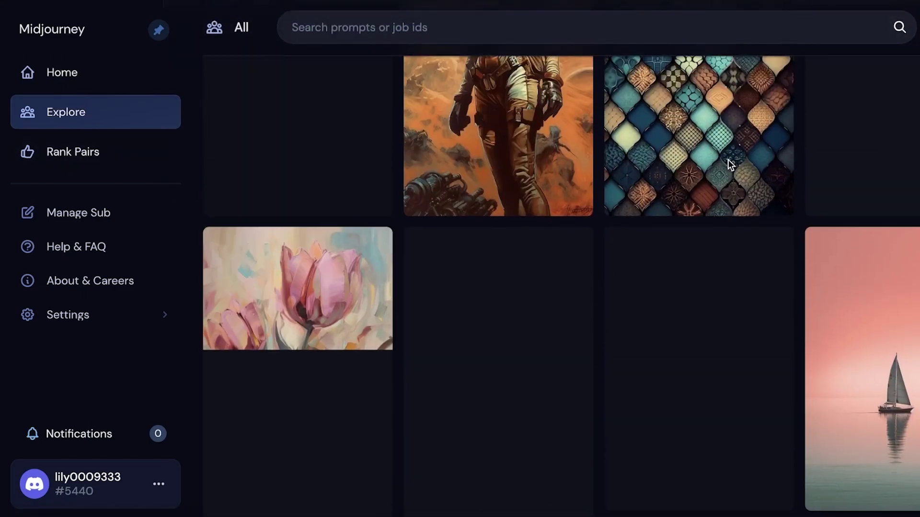
mouse_move(470, 251)
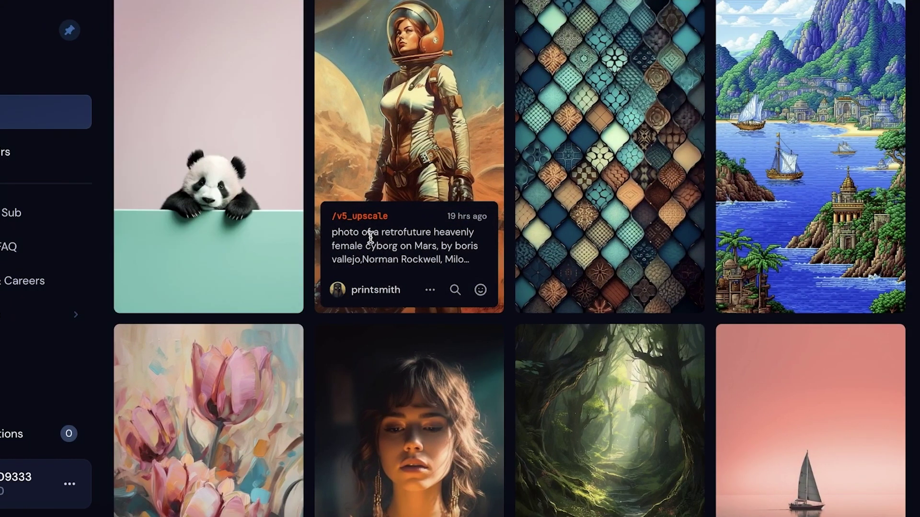
scroll(616, 204, "down", 5)
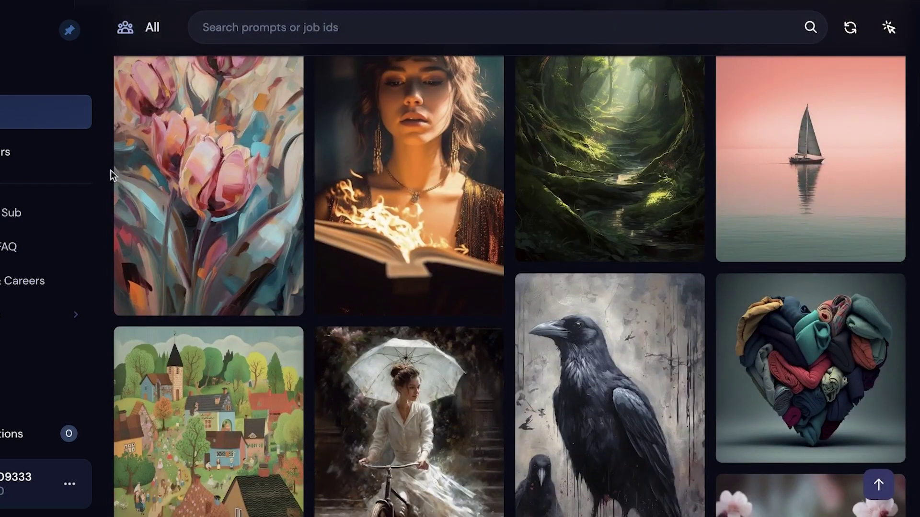
mouse_move(120, 150)
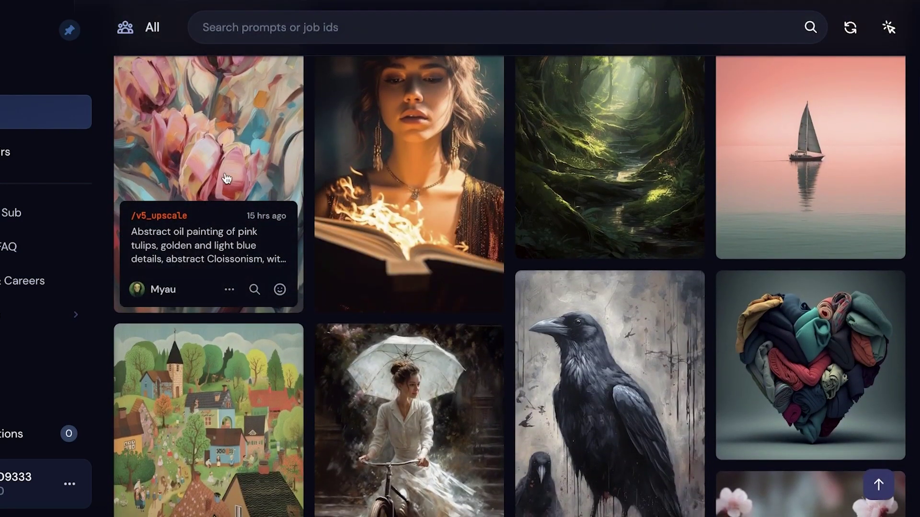
scroll(504, 181, "down", 5)
scroll(554, 155, "down", 2)
scroll(555, 155, "down", 15)
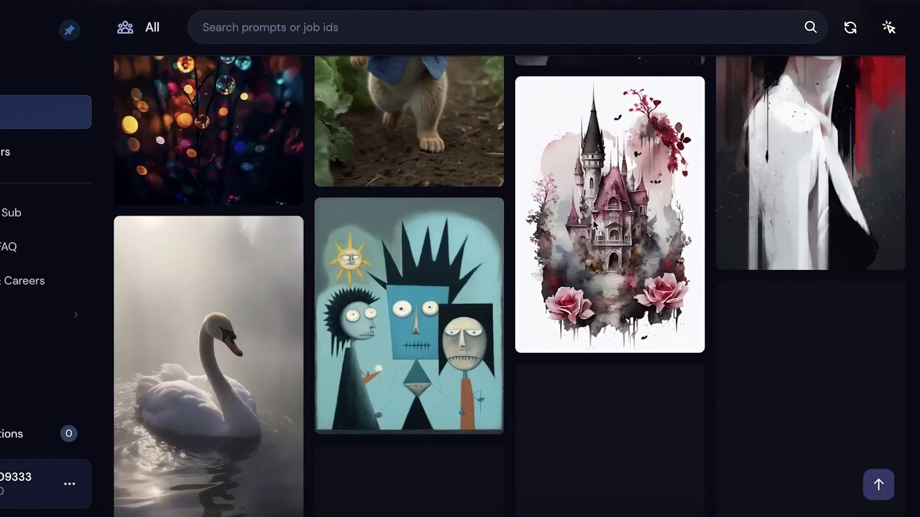
scroll(389, 286, "up", 4)
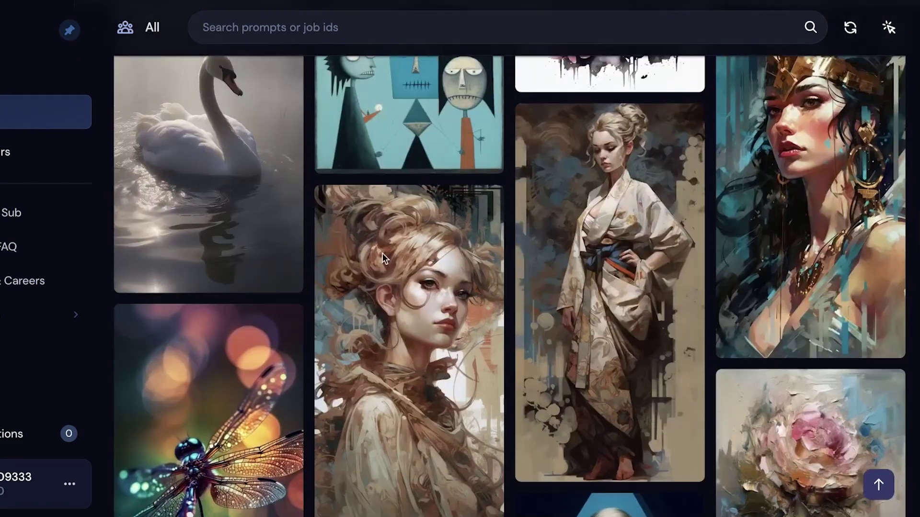
mouse_move(593, 214)
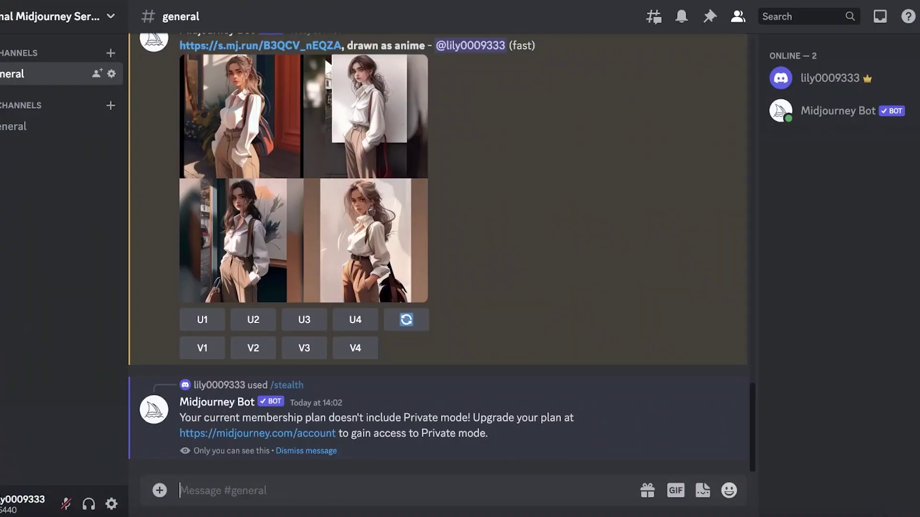
Review the reference photos and generated images in Discord's general channel and the English castle description in ChatGPT
scroll(617, 162, "up", 10)
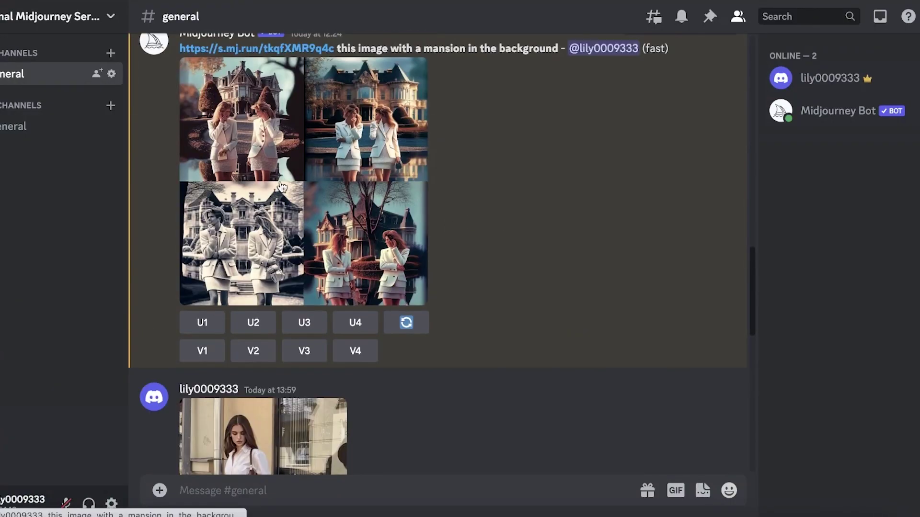
scroll(433, 154, "down", 5)
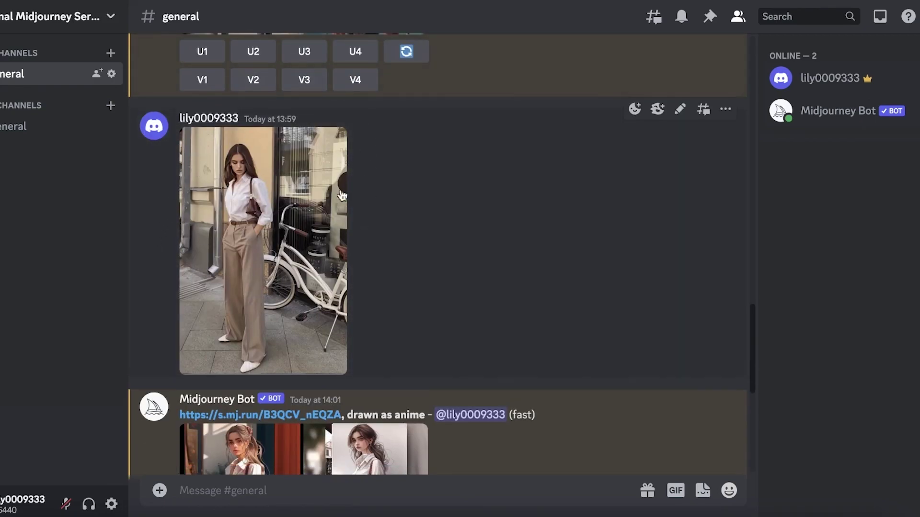
scroll(448, 150, "down", 3)
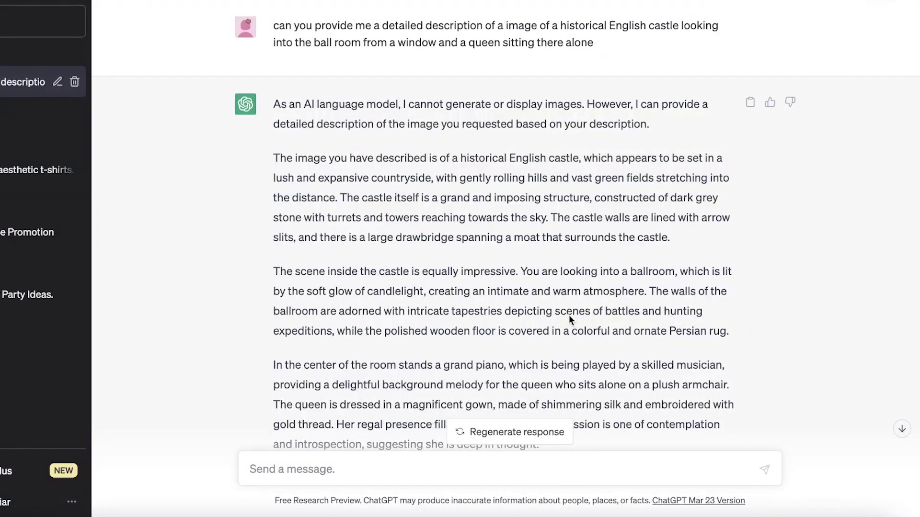
scroll(373, 359, "down", 2)
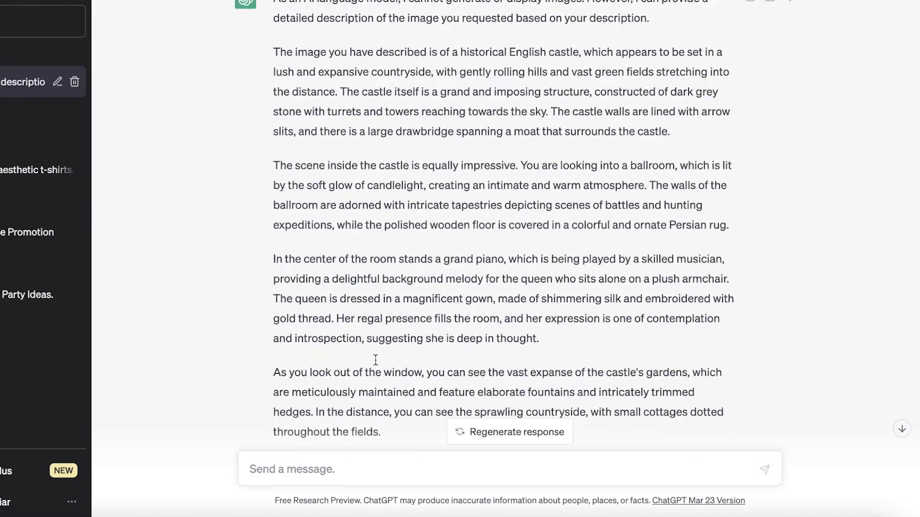
scroll(373, 359, "up", 2)
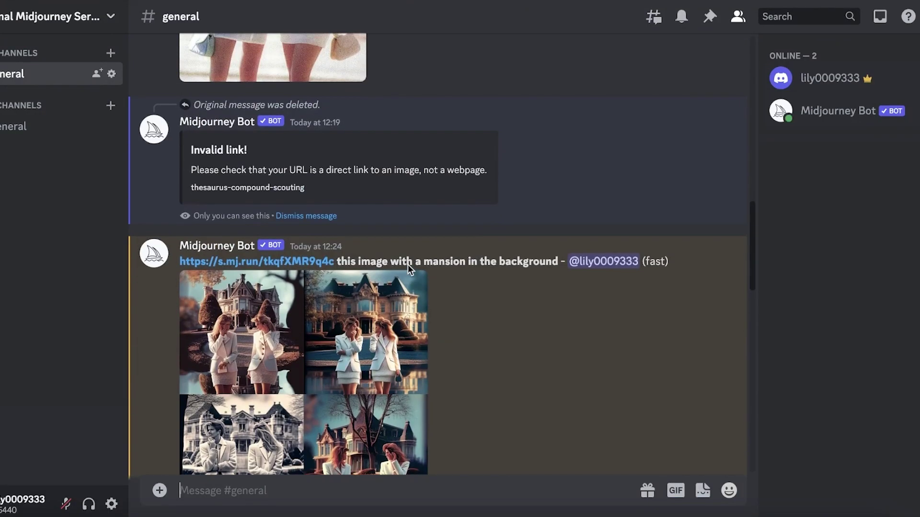
scroll(407, 264, "down", 15)
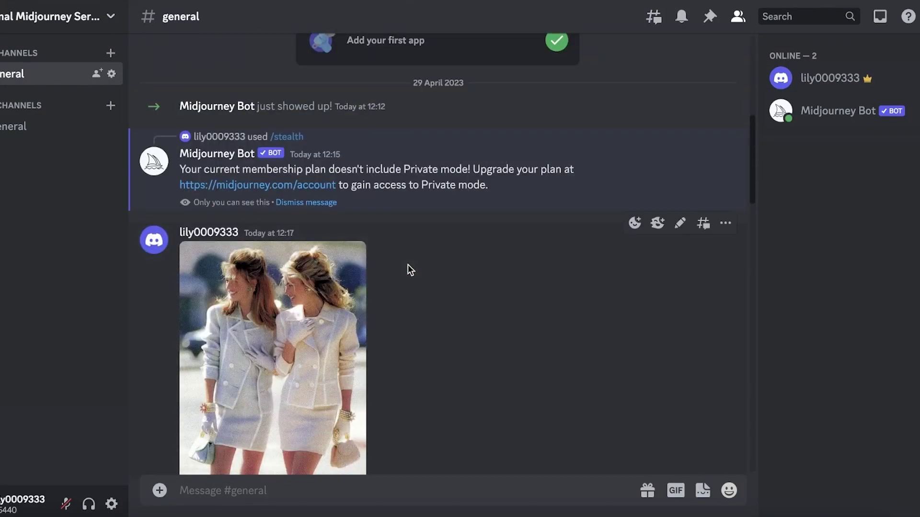
scroll(227, 230, "up", 6)
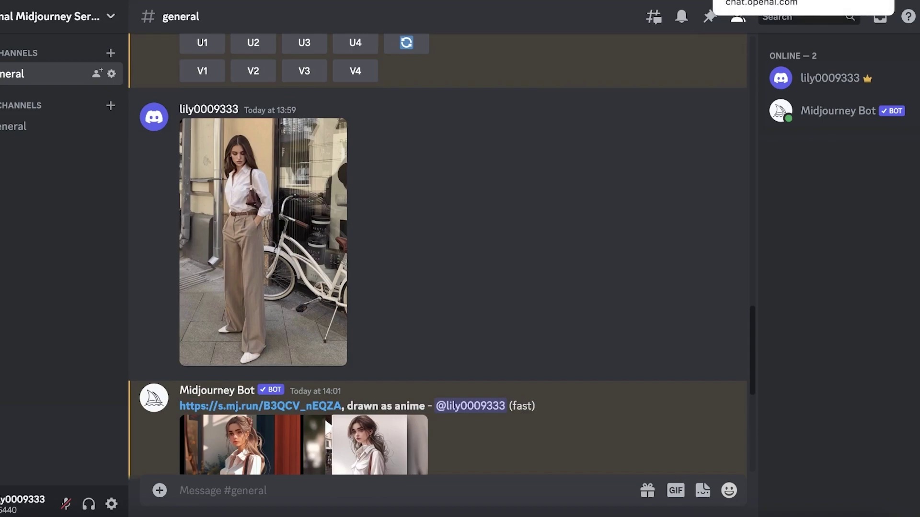
In ChatGPT, stop the floral background description and request a description of a picture of a rose garden with pink and red roses
key("ctrl+Tab")
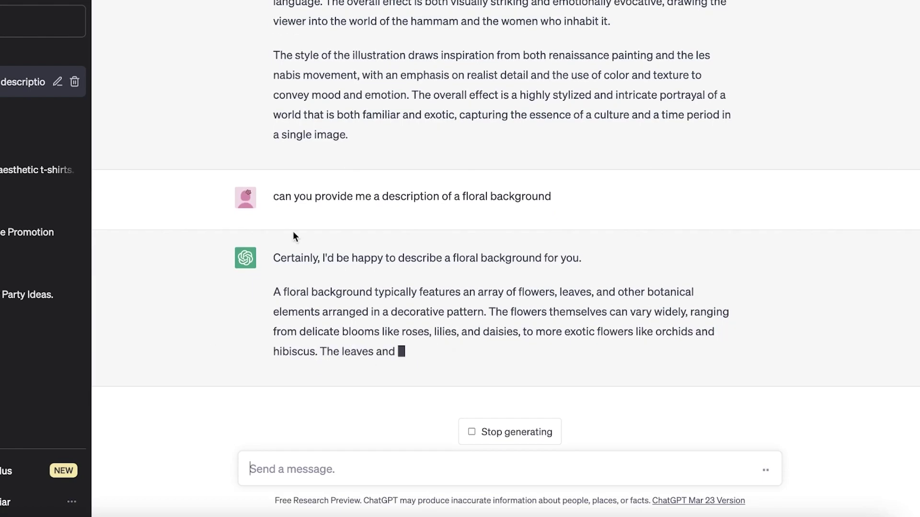
left_click(522, 440)
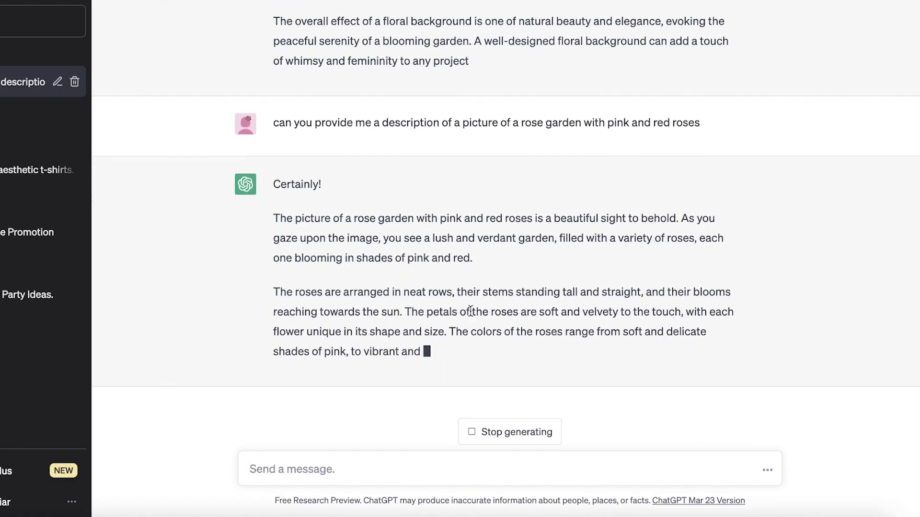
Stop the rose garden response and copy its first two descriptive paragraphs
left_click(484, 441)
left_click_drag(274, 85, 711, 228)
right_click(198, 181)
left_click(381, 216)
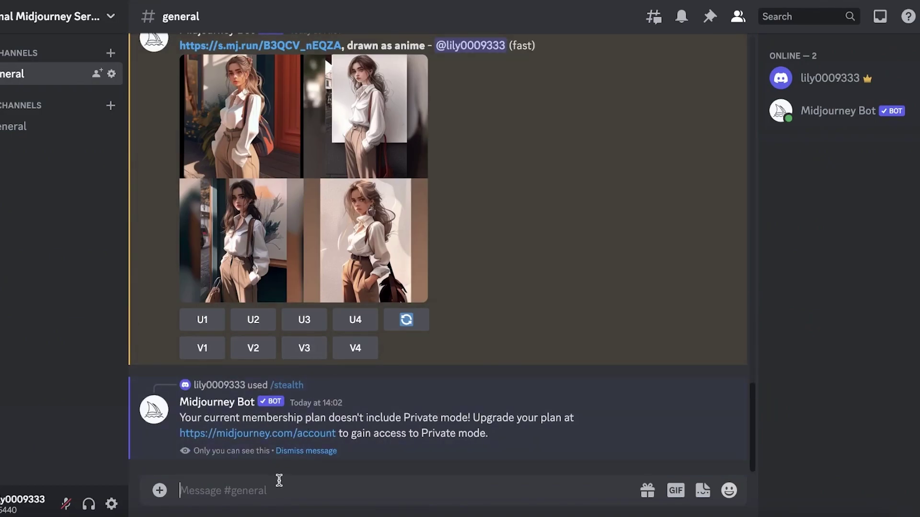
Switch back to Discord and begin an /imagine prompt with the link to the woman's street photo followed by "with a"
type("/im")
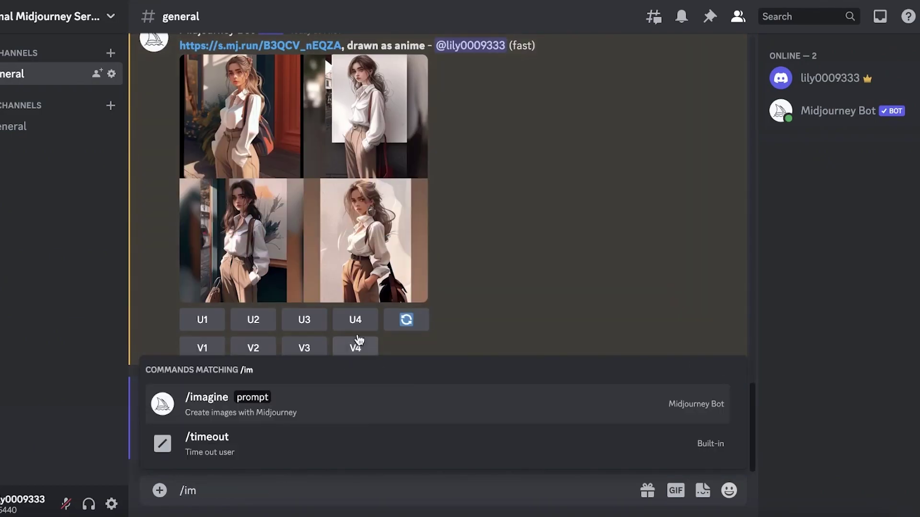
key("Tab")
scroll(341, 325, "up", 8)
left_click(242, 267)
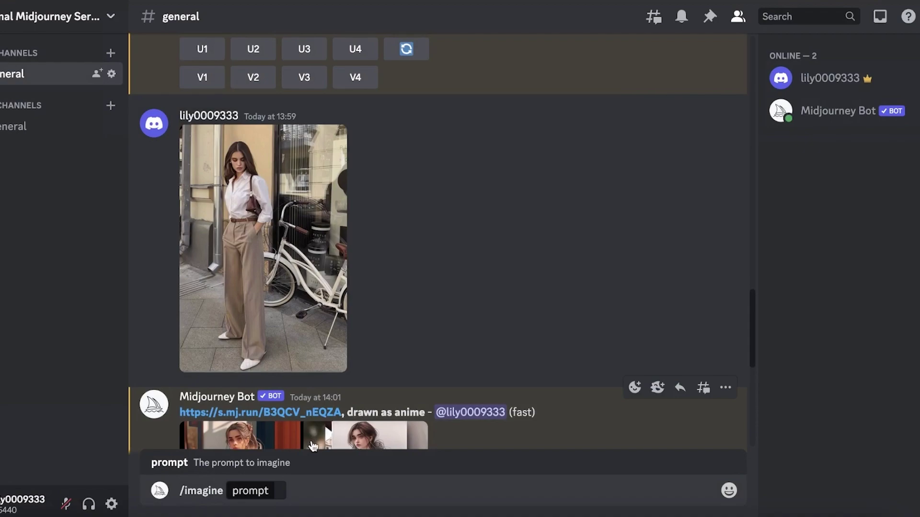
right_click(284, 497)
left_click(337, 352)
type("with")
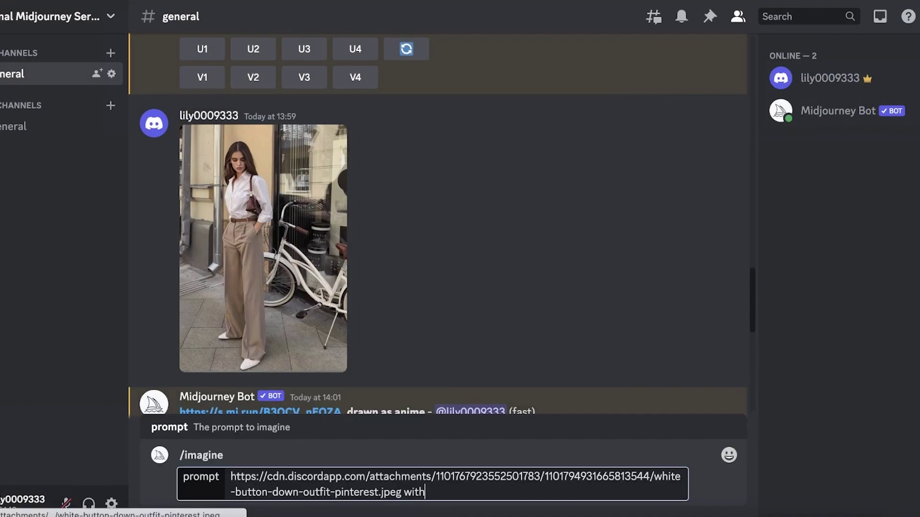
type(" a")
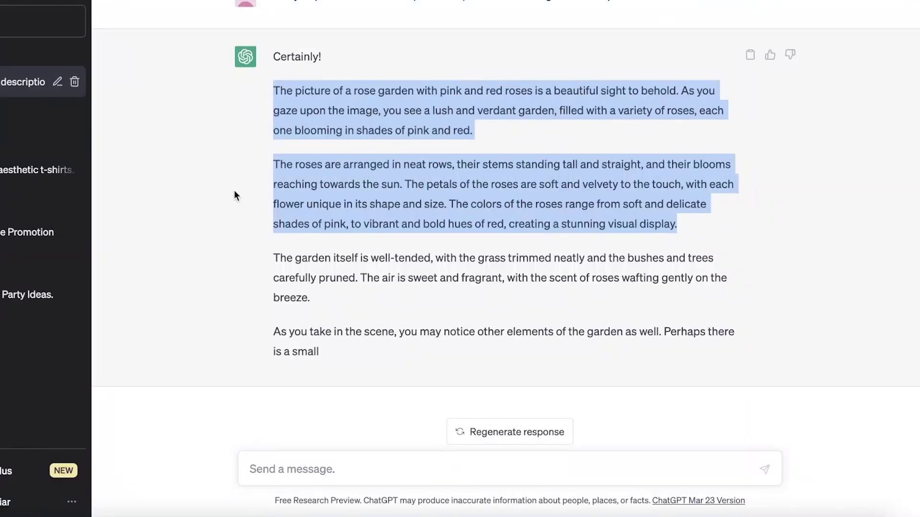
Copy the selected rose garden paragraphs from ChatGPT again and paste them at the end of the /imagine prompt in Discord
right_click(300, 144)
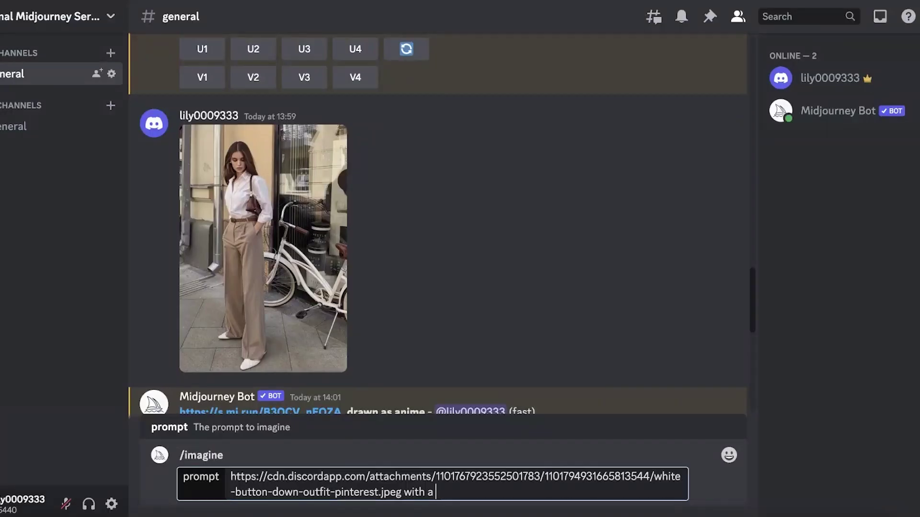
right_click(465, 487)
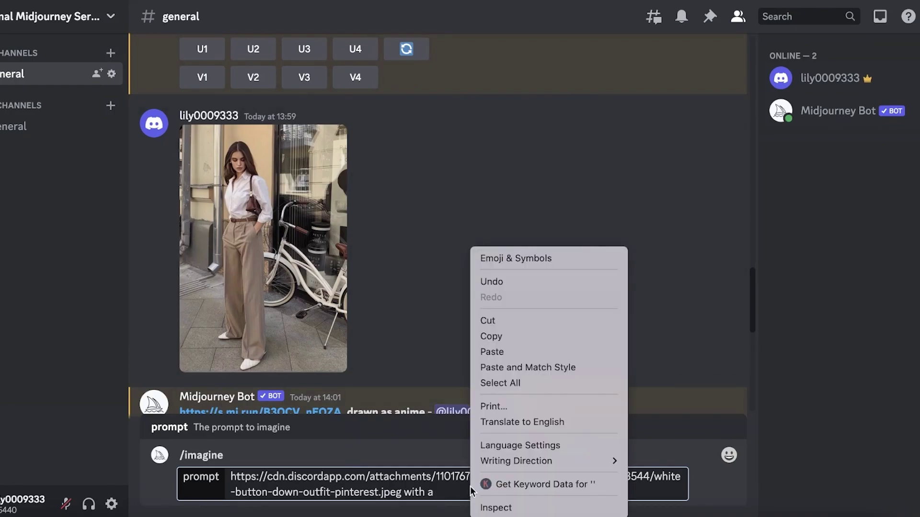
left_click(491, 367)
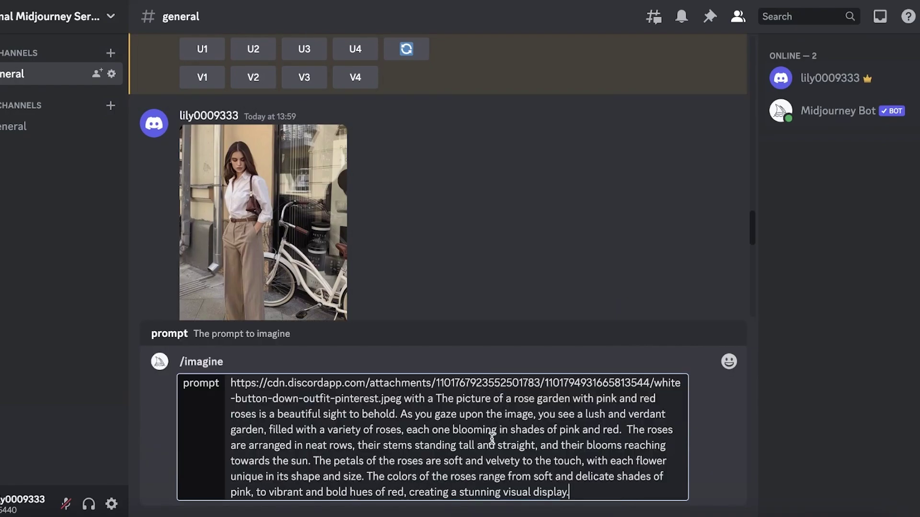
Remove "The picture of a", add "behind the woman." after "with a rose garden", and submit the prompt
left_click_drag(437, 399, 514, 398)
key("BackSpace")
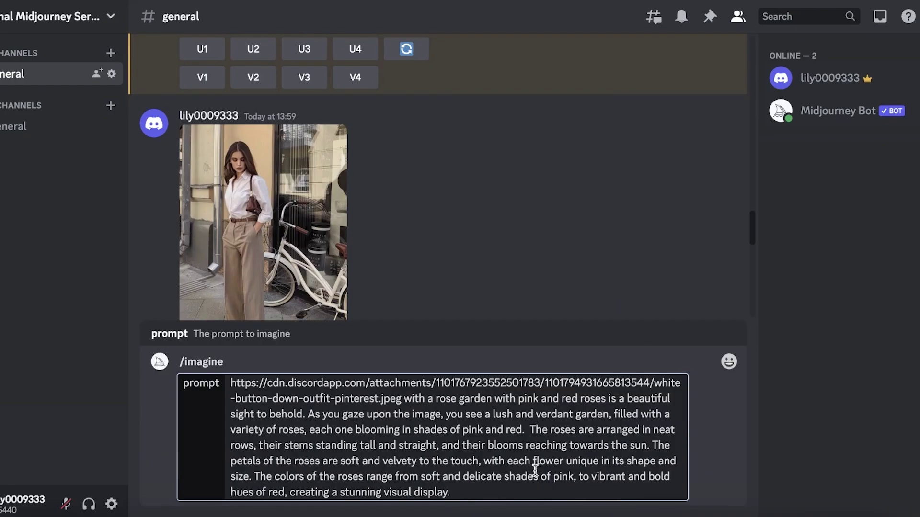
left_click(487, 492)
key("Return")
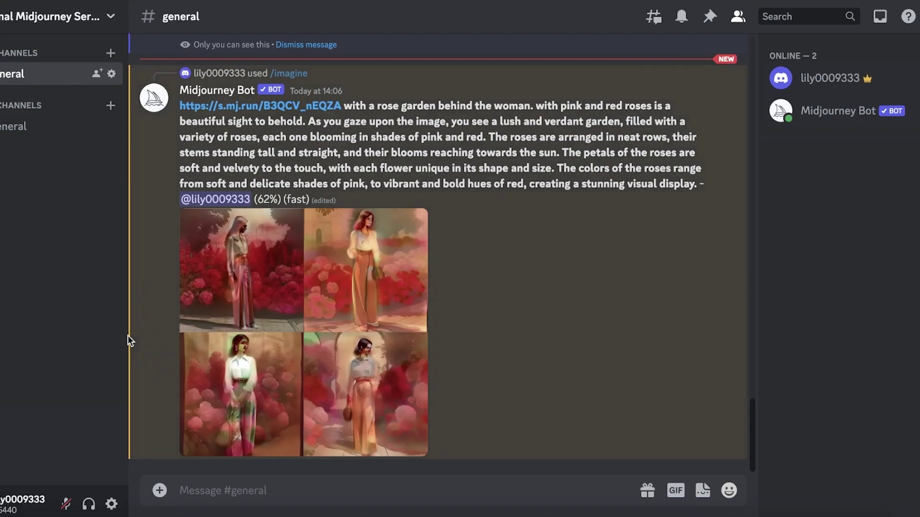
Enlarge the generated rose garden image grid to examine the four variations, and close the preview
left_click(220, 306)
left_click(732, 211)
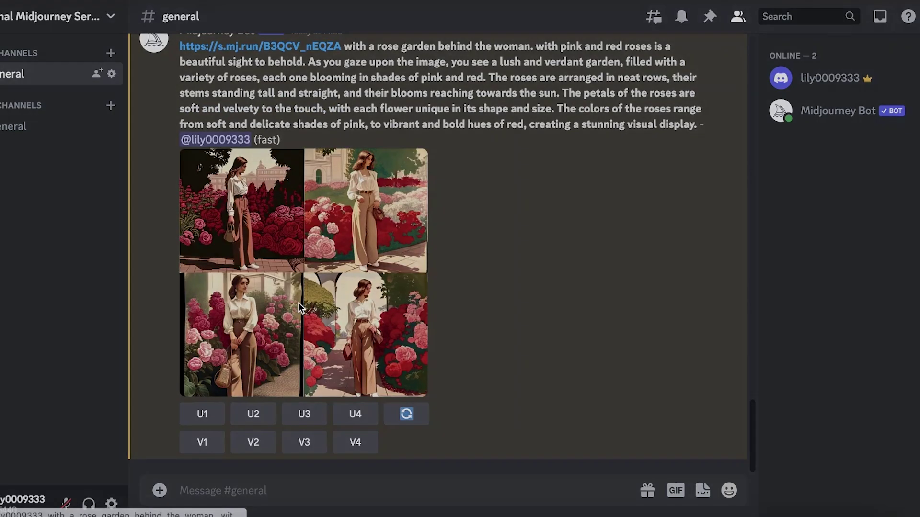
left_click(300, 307)
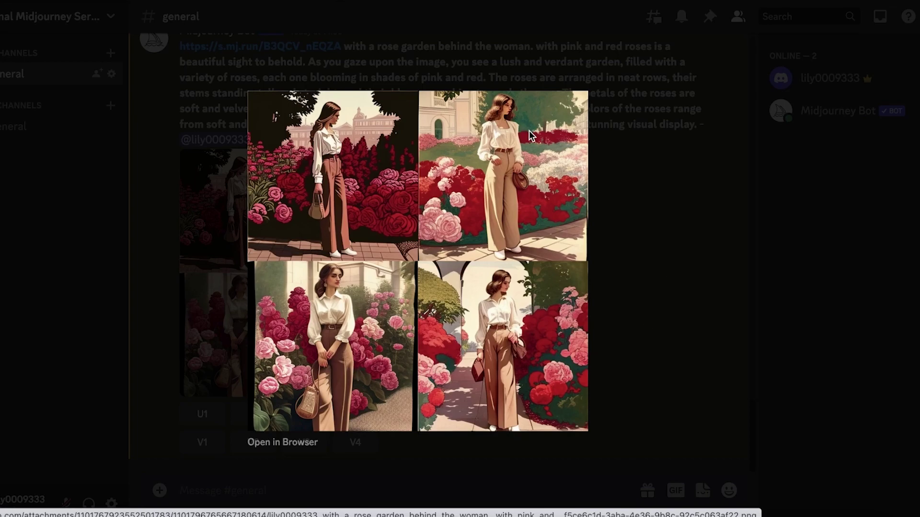
left_click(662, 163)
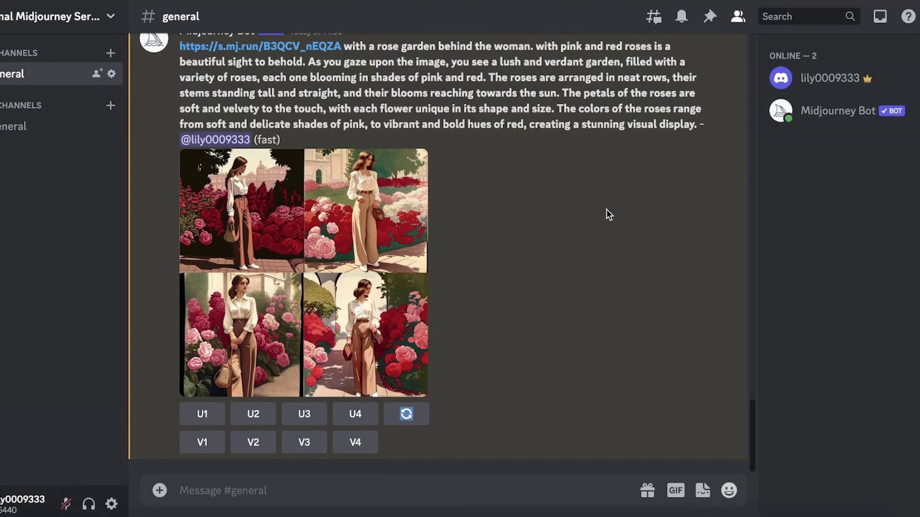